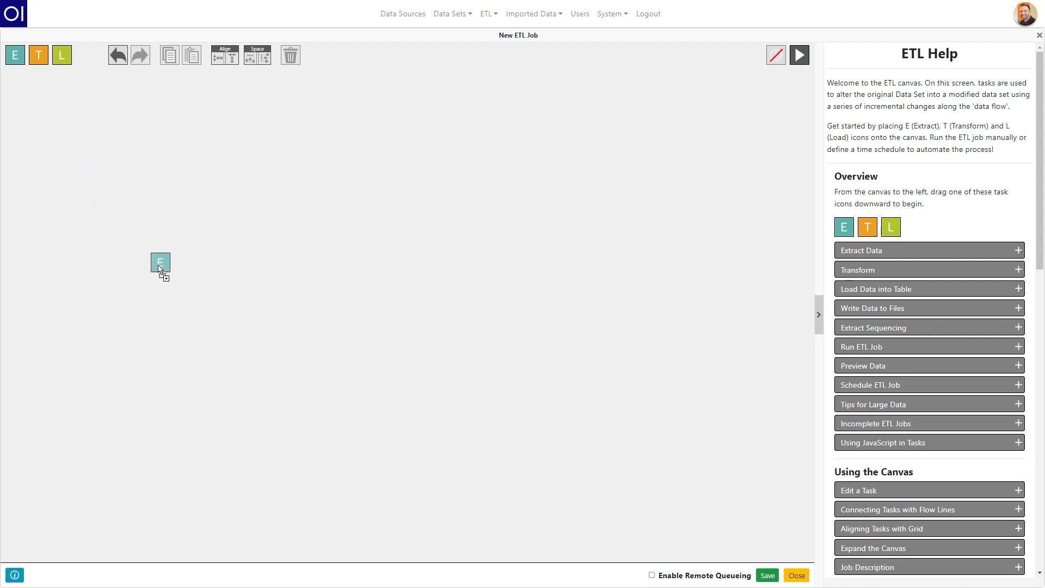
- Place an Extract task on the canvas and start a new data set of the Text File type for it
mouse_move(155, 260)
click(148, 249)
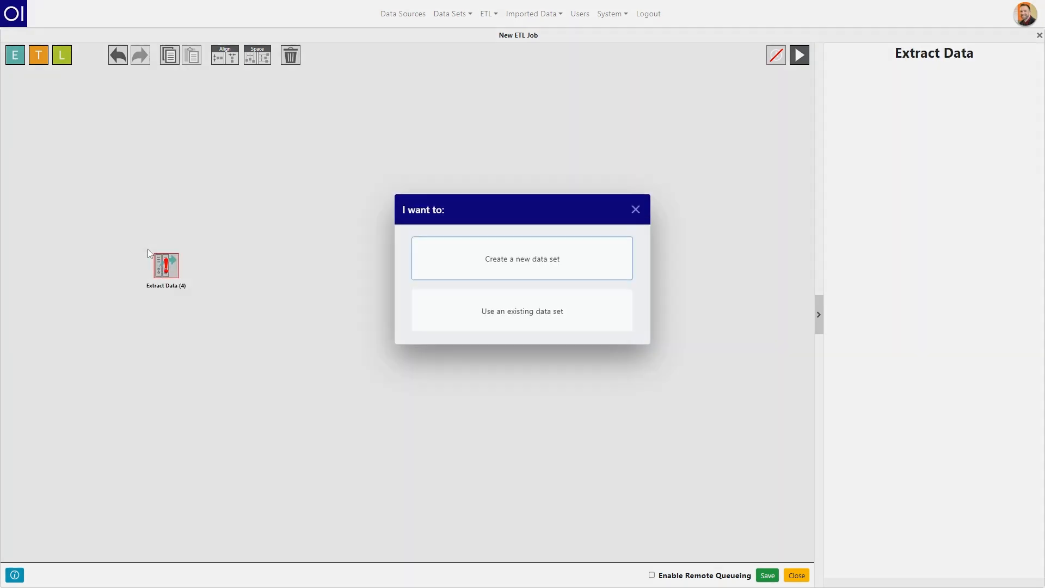
click(508, 284)
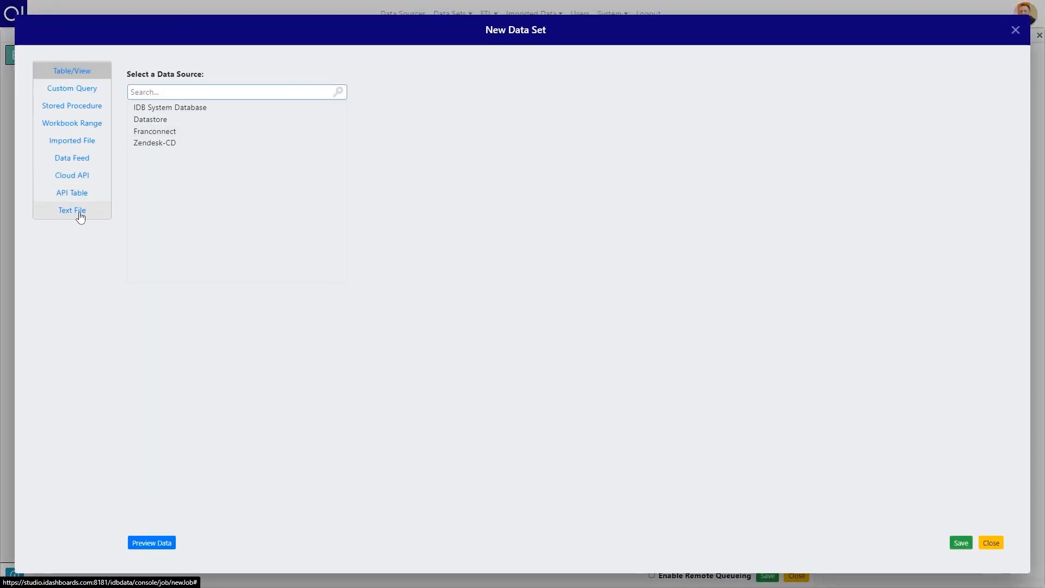
click(77, 212)
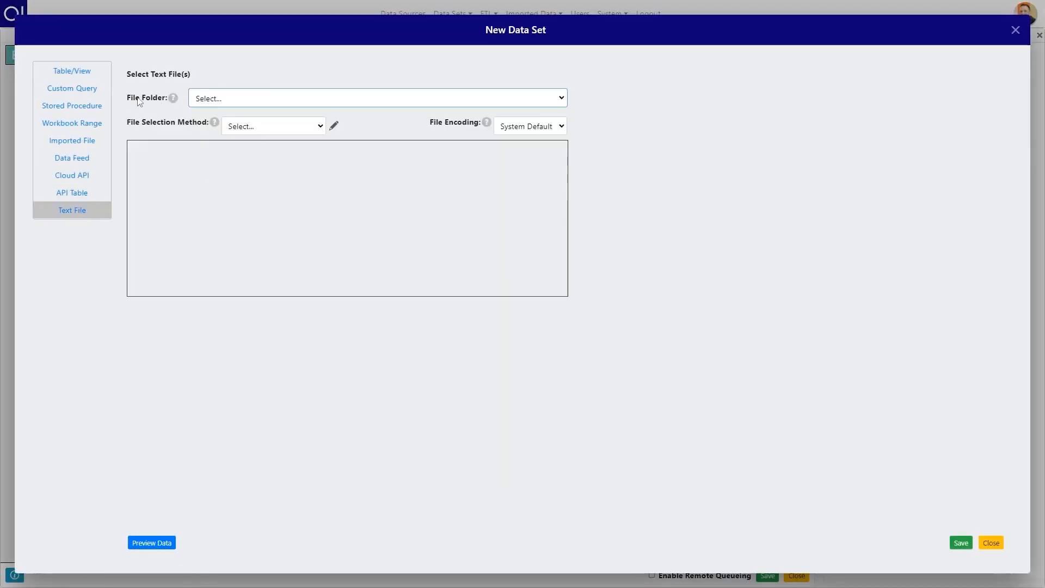
- Set the file folder to c:/log_files/system and select its files using the wildcard pattern *
click(235, 104)
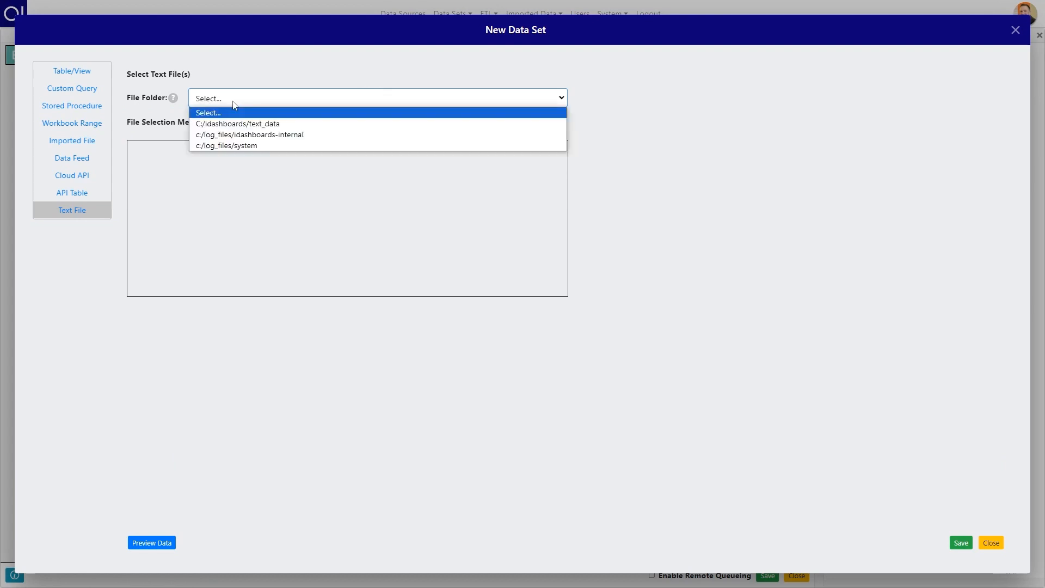
click(256, 145)
click(289, 126)
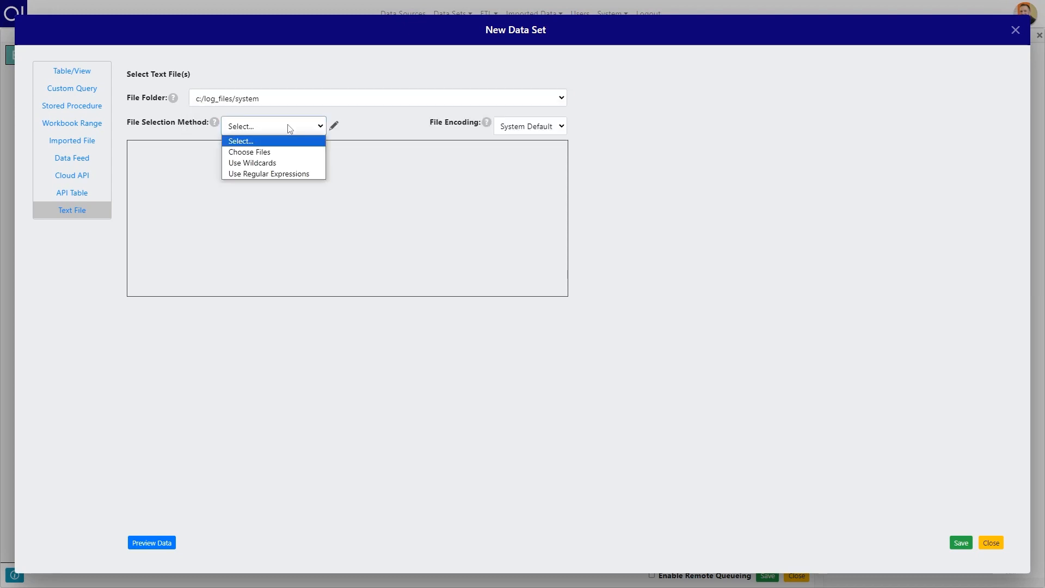
click(258, 163)
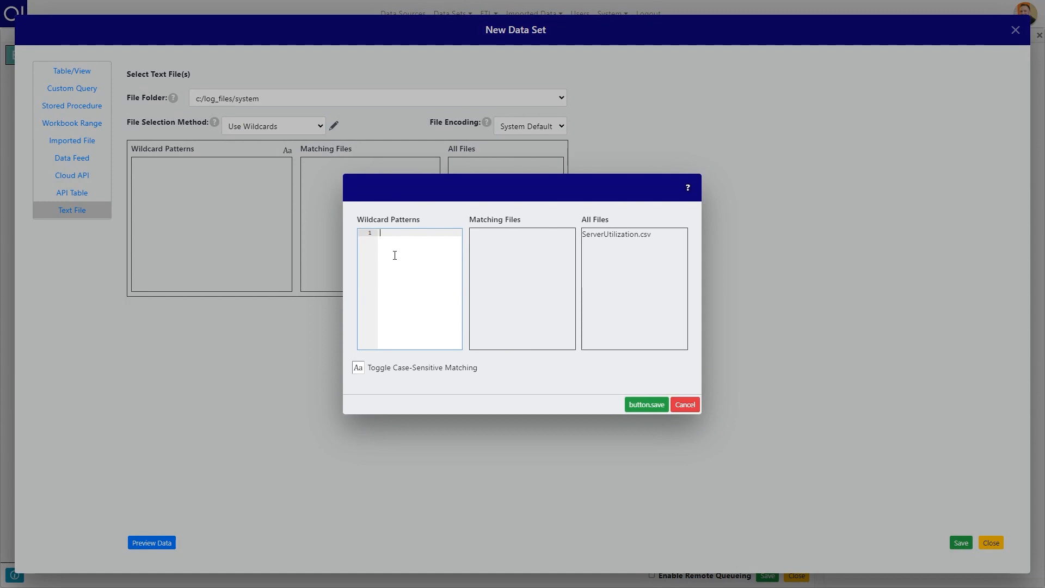
text(*)
click(495, 272)
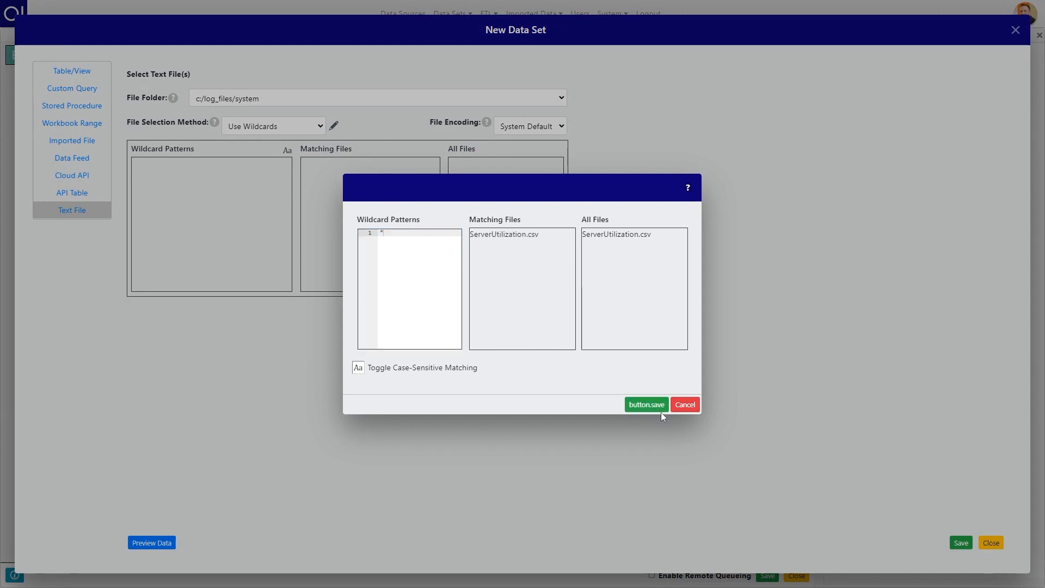
click(642, 408)
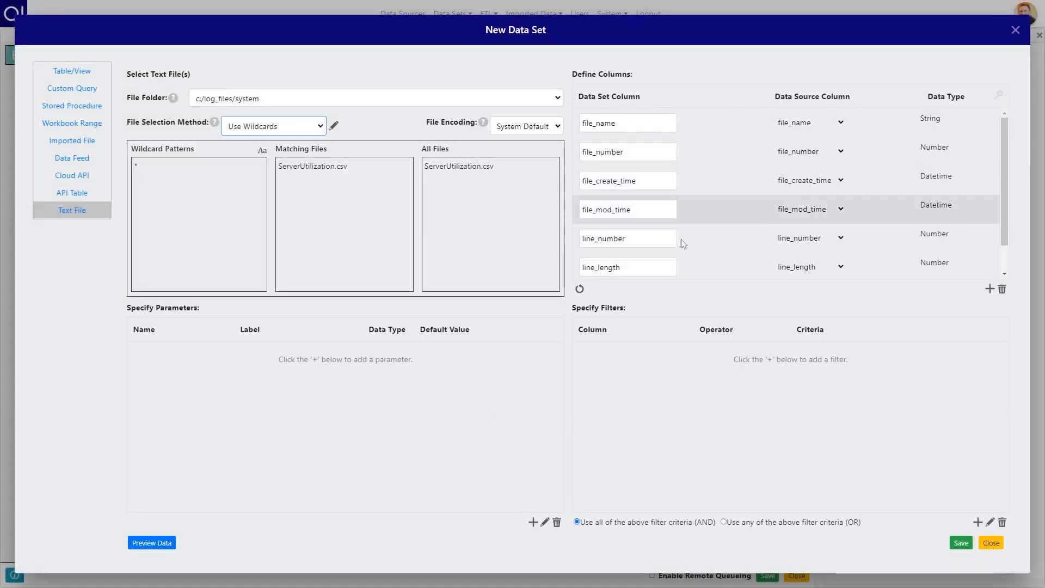
- Preview the rows of the text file data set, then close the preview
click(163, 543)
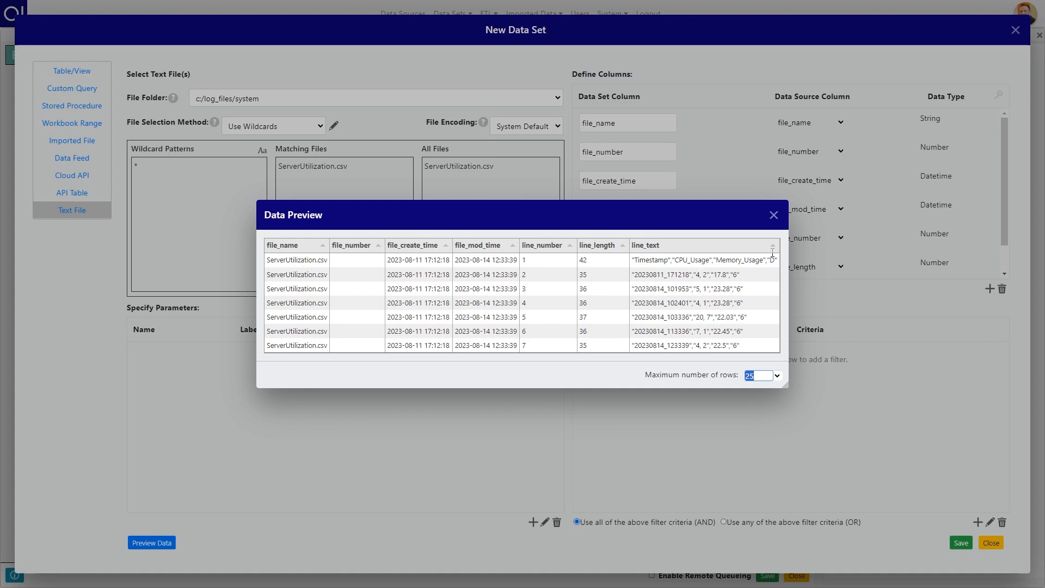
click(773, 216)
click(773, 216)
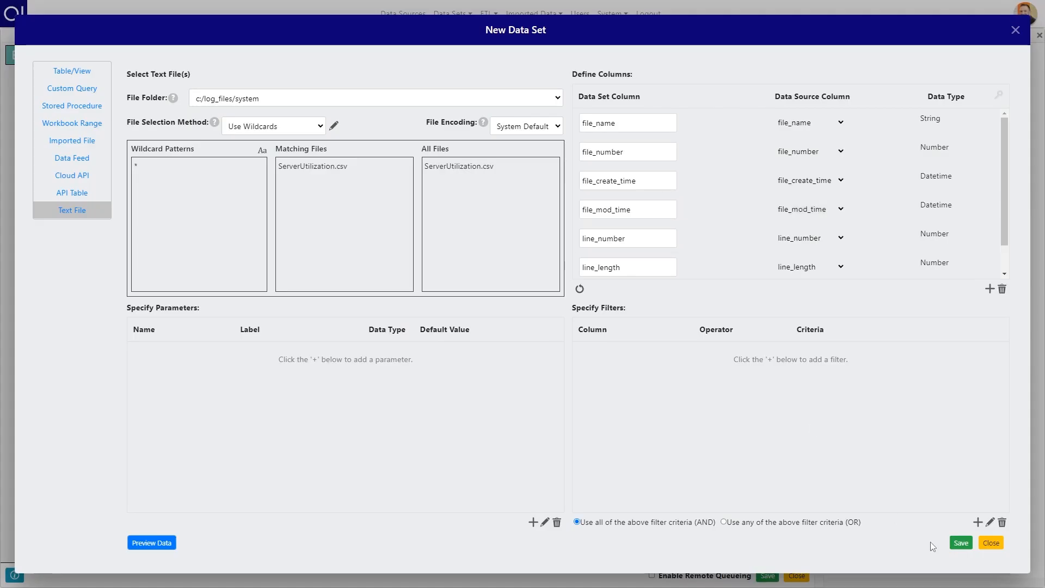
- Save the data set as embedded, exclusive to this extract task, and try naming the task "System Utilization csv"
click(960, 543)
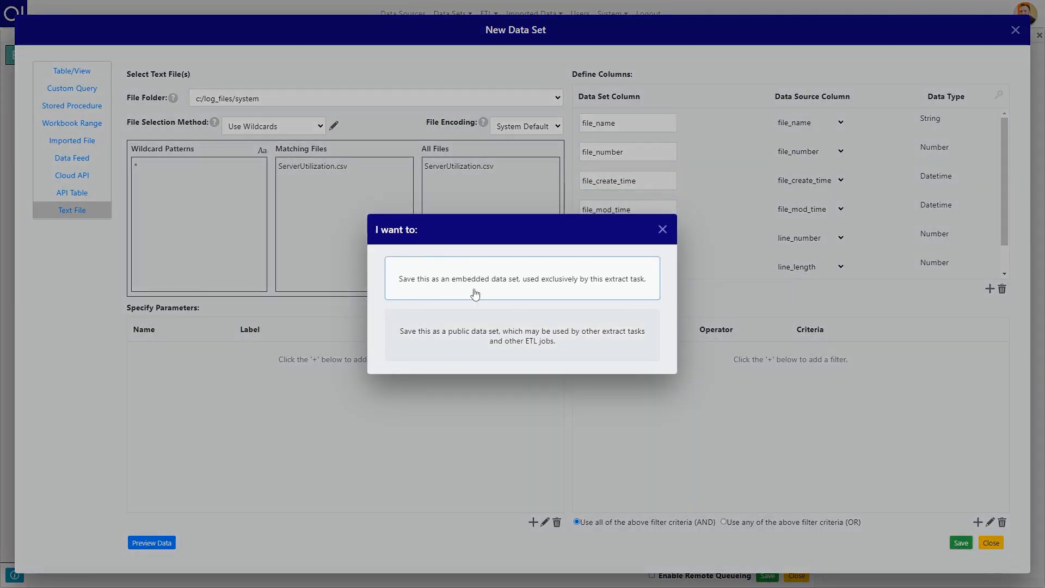
click(498, 284)
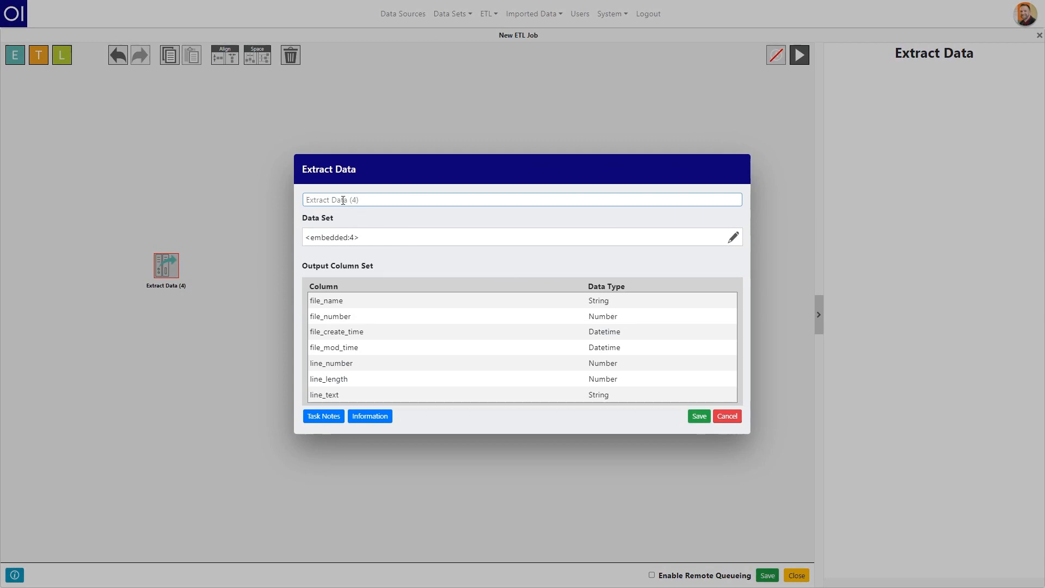
text(System Utilization csv)
click(735, 416)
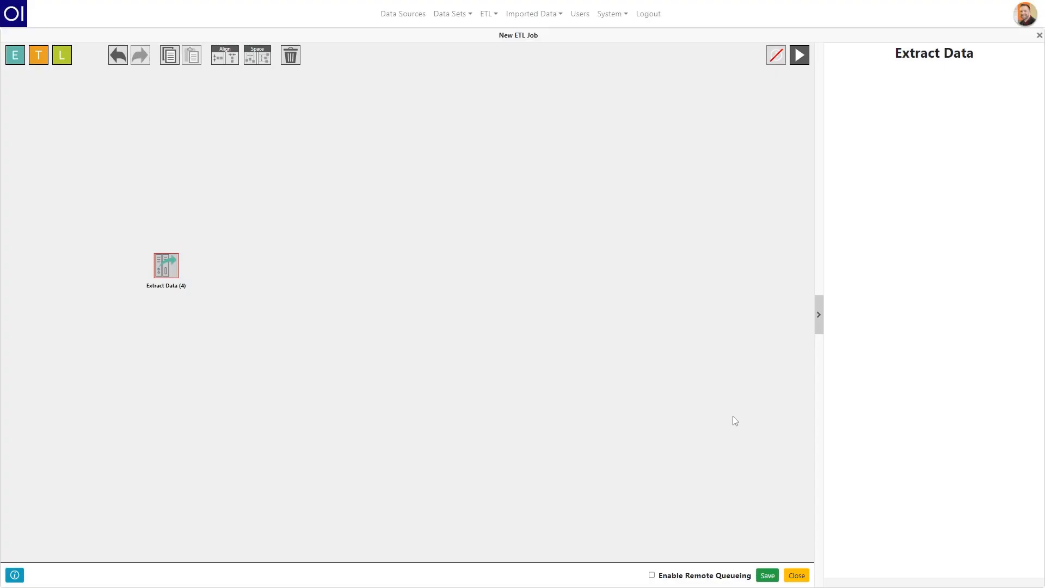
- Connect a new transform task to the Extract Data task and make it a Filter Rows task
mouse_move(170, 243)
drag(168, 240, 261, 289)
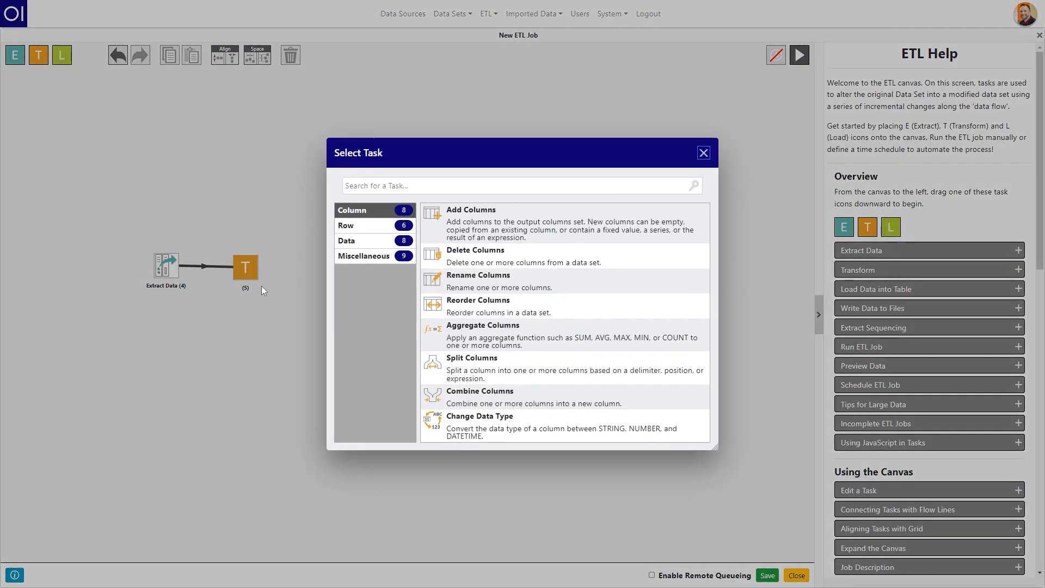
click(397, 186)
text(fi)
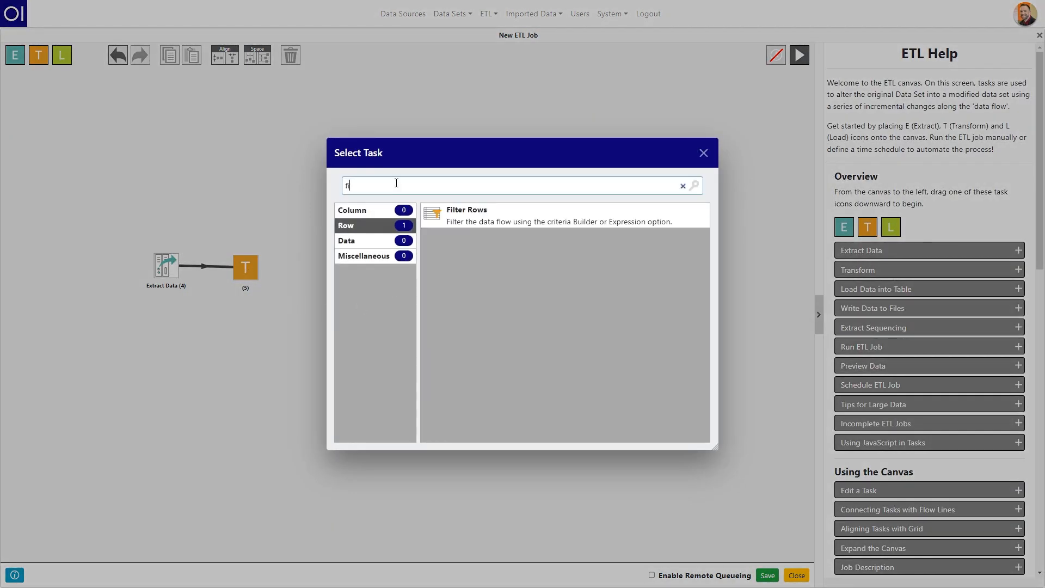
text(l)
click(510, 220)
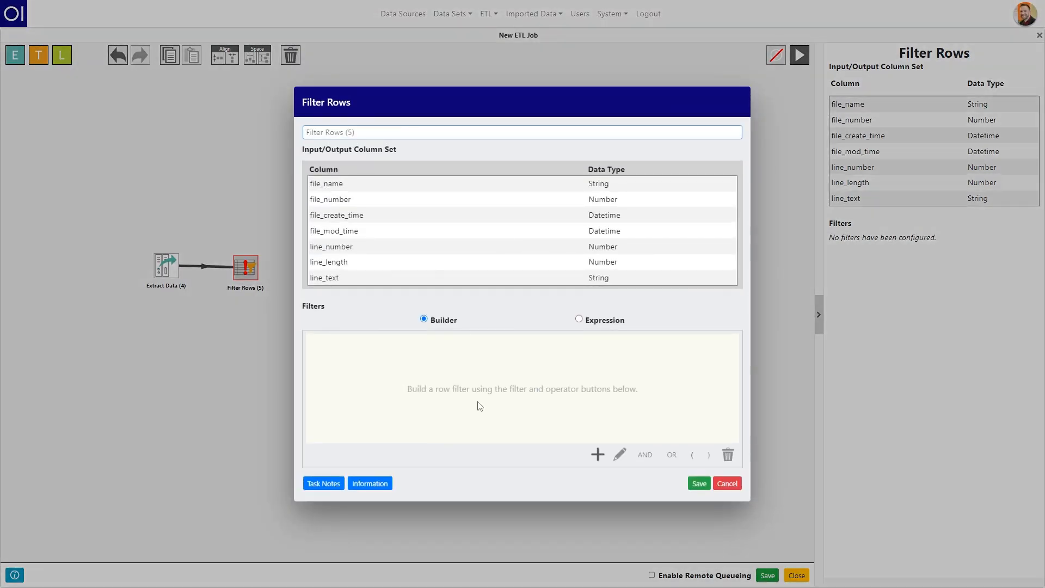
- Add the filter line_number <> 1 to the Filter Rows task, save it and align the task with Extract Data
click(597, 455)
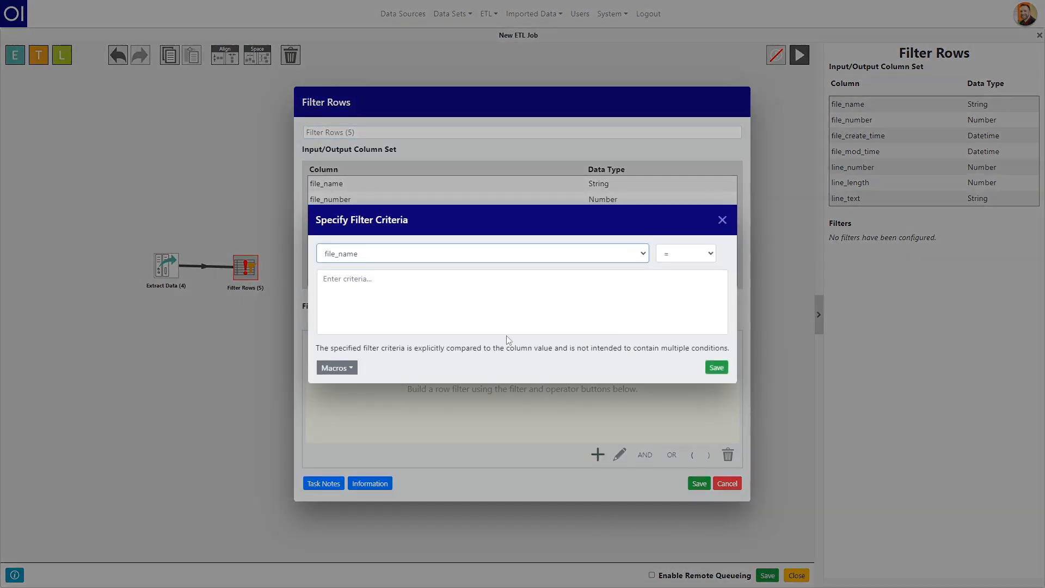
click(361, 254)
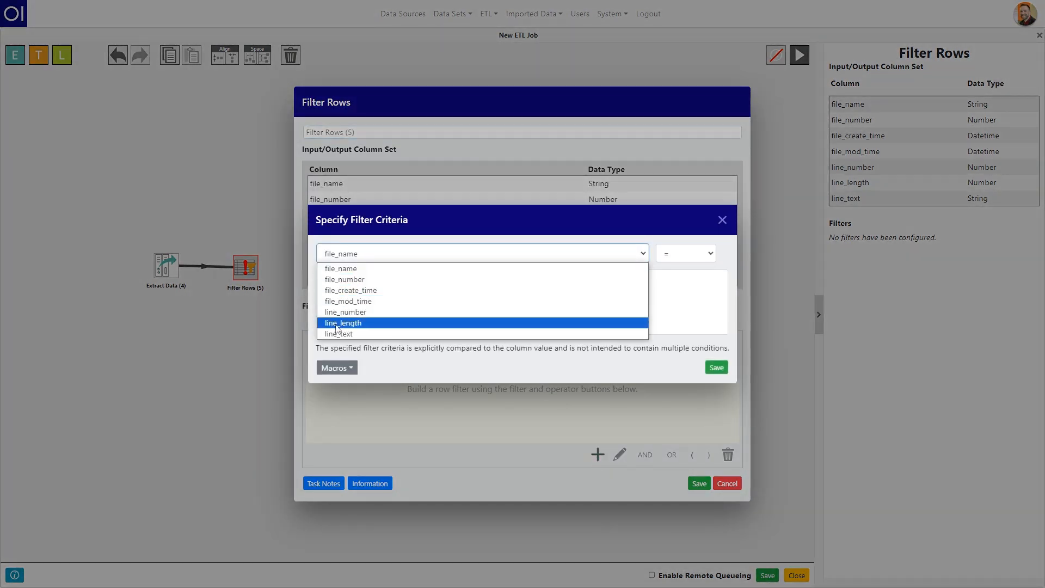
click(353, 314)
click(685, 254)
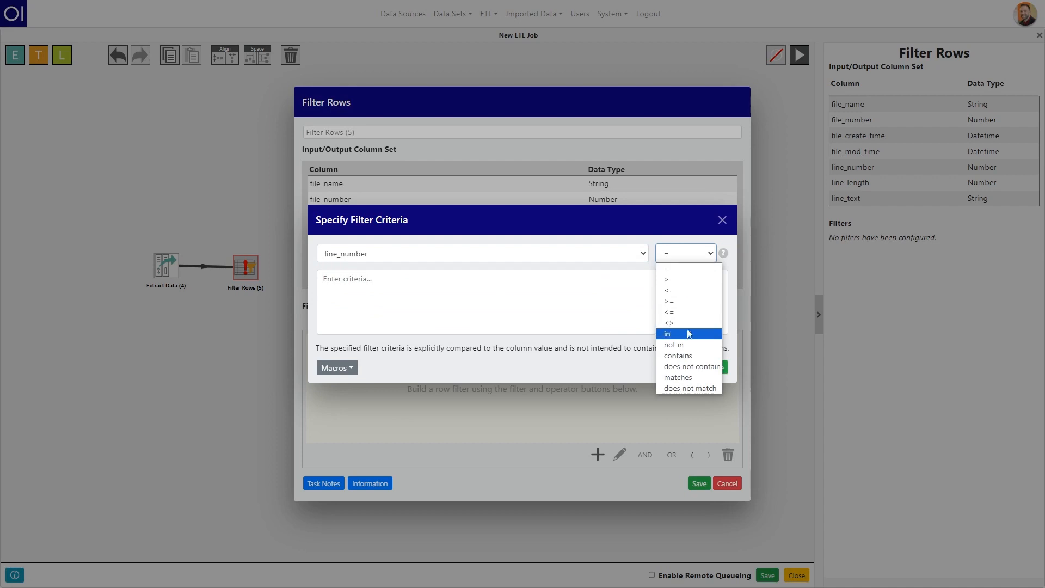
click(669, 322)
click(448, 276)
text(1)
click(708, 368)
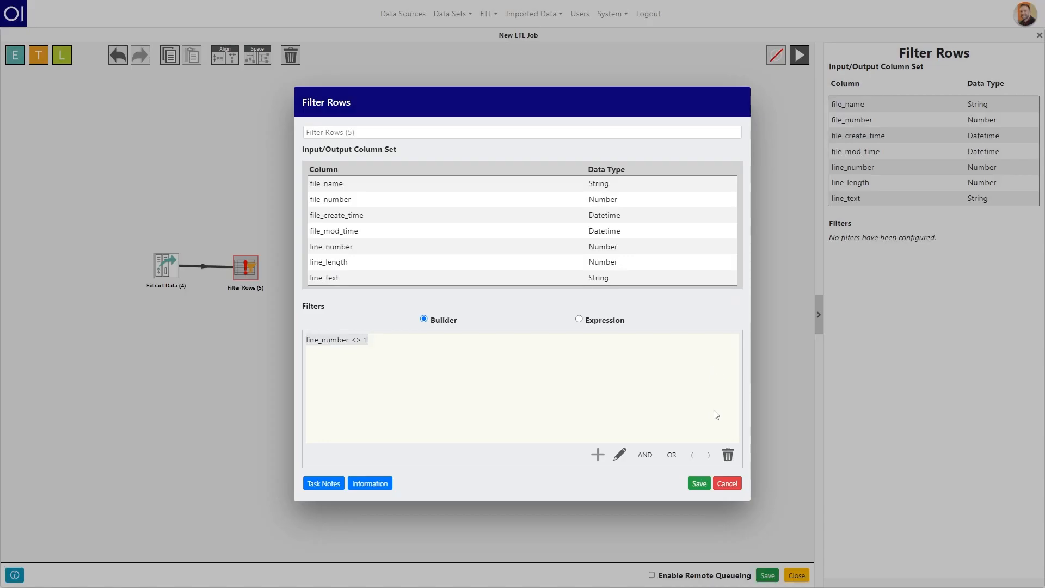
click(699, 484)
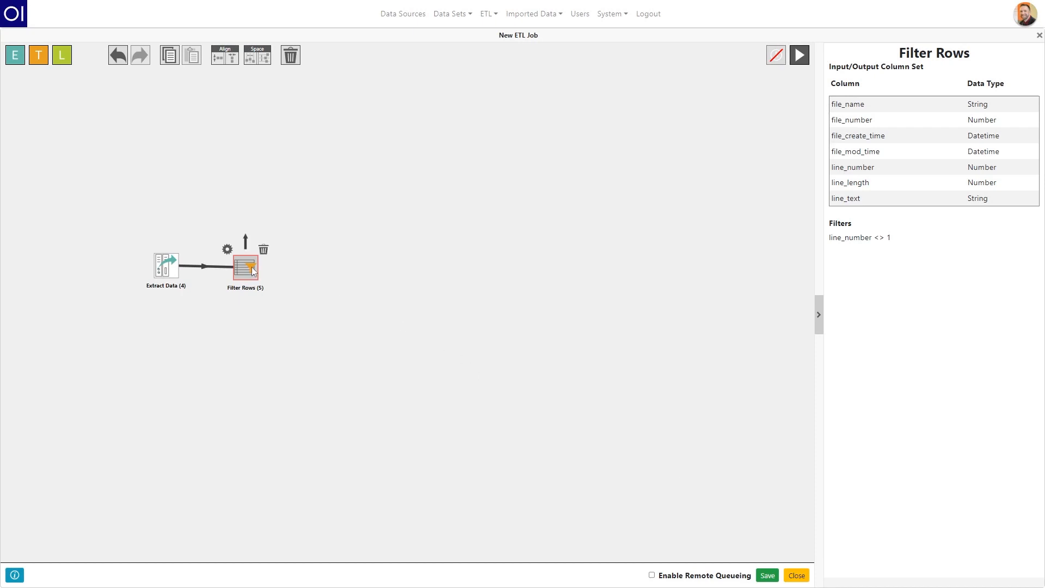
drag(254, 265, 256, 270)
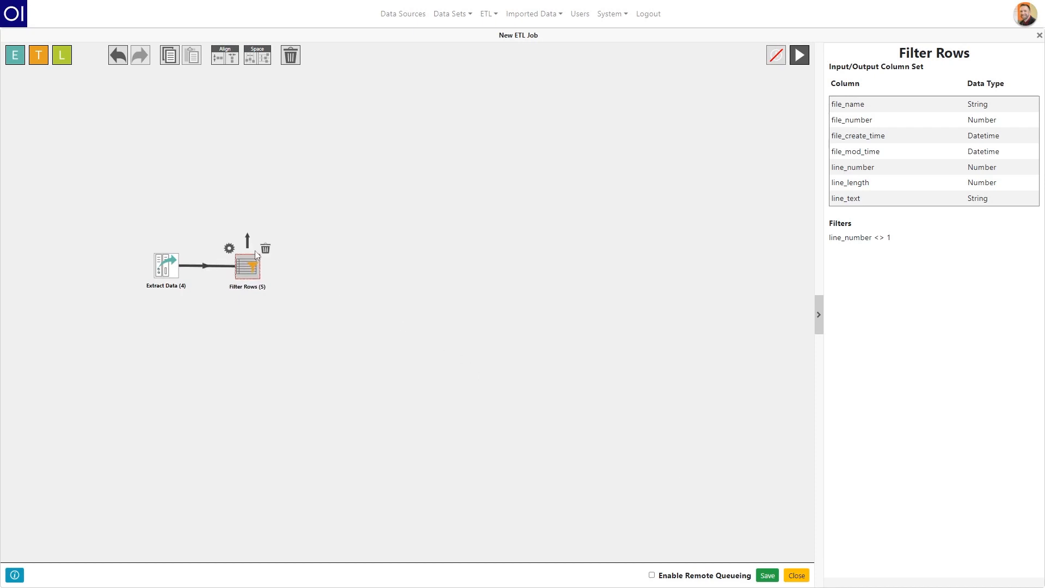
- Run the ETL job and preview the output rows of the Filter Rows task
click(798, 56)
click(267, 266)
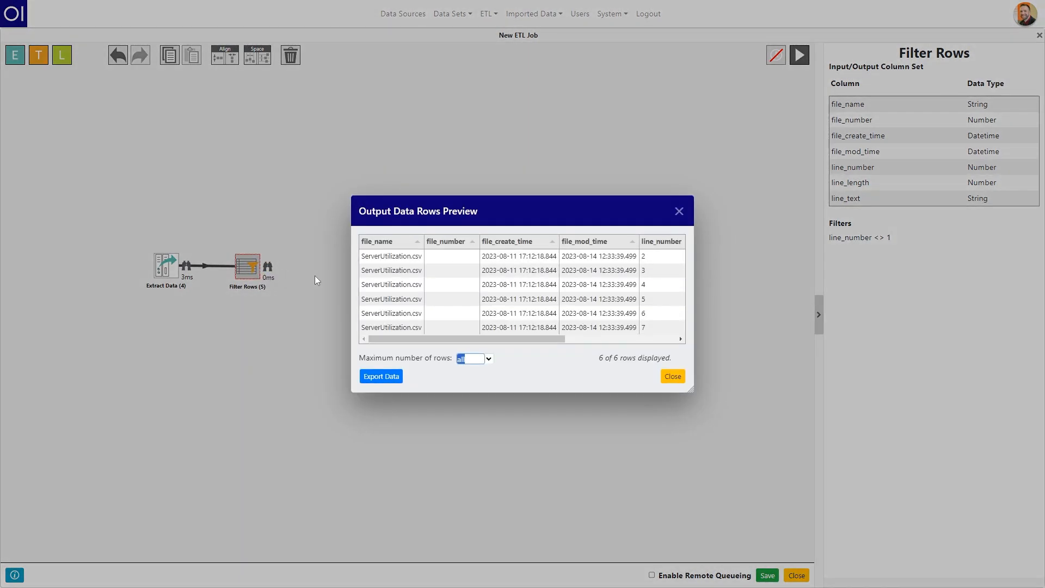
click(681, 218)
- Connect a new transform task to Filter Rows and make it a Delete Columns task
mouse_move(247, 253)
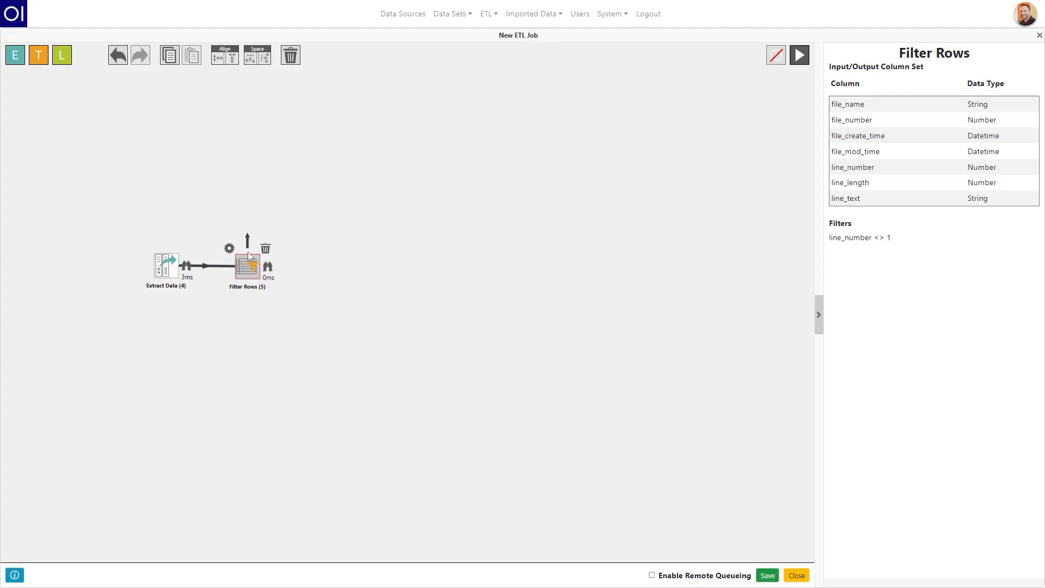
drag(250, 243, 323, 271)
drag(324, 270, 324, 271)
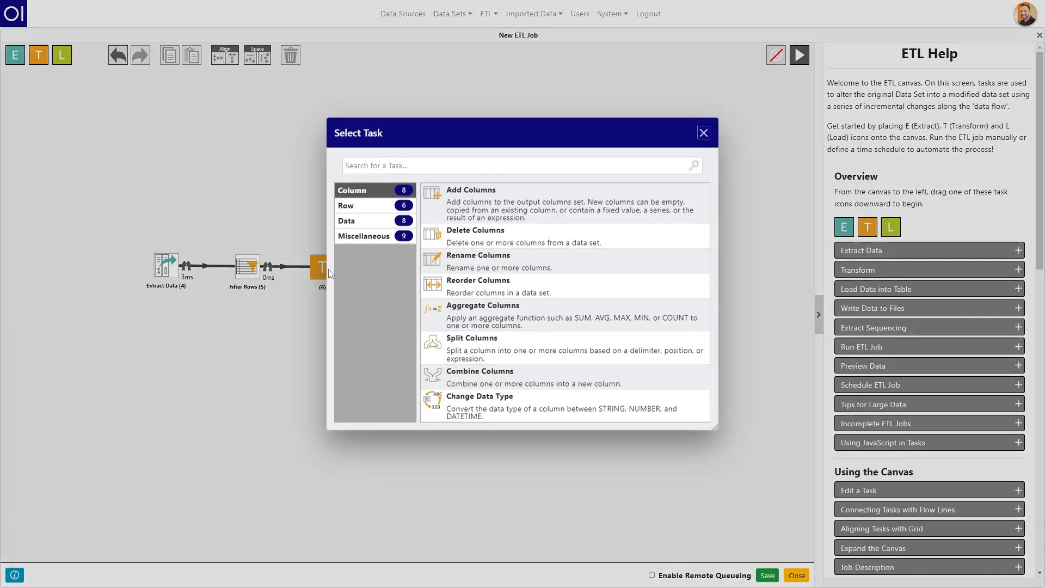
click(387, 191)
text(de)
click(509, 217)
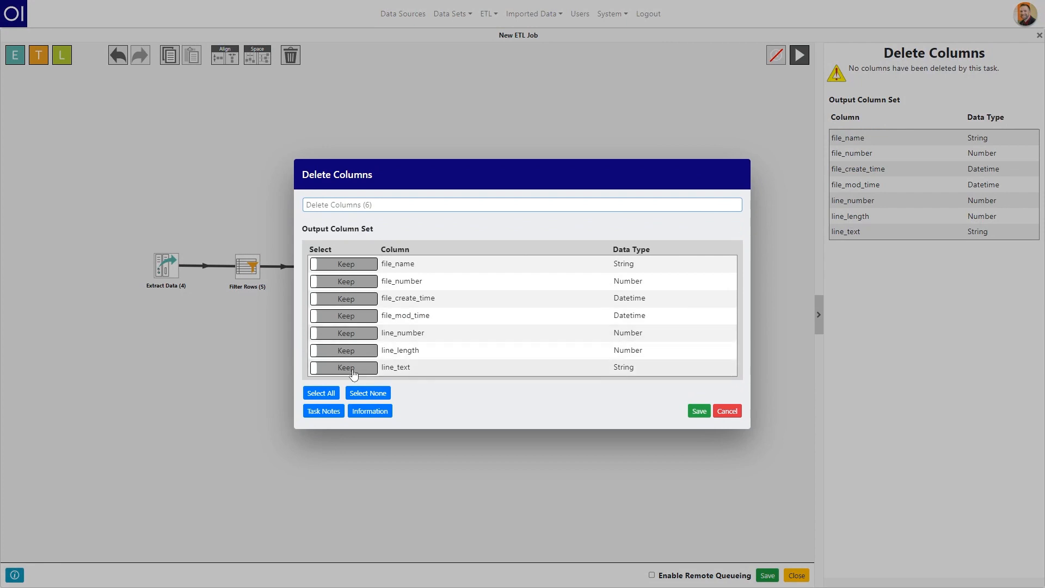
- Mark every column except line_text for deletion and save the Delete Columns task
click(320, 393)
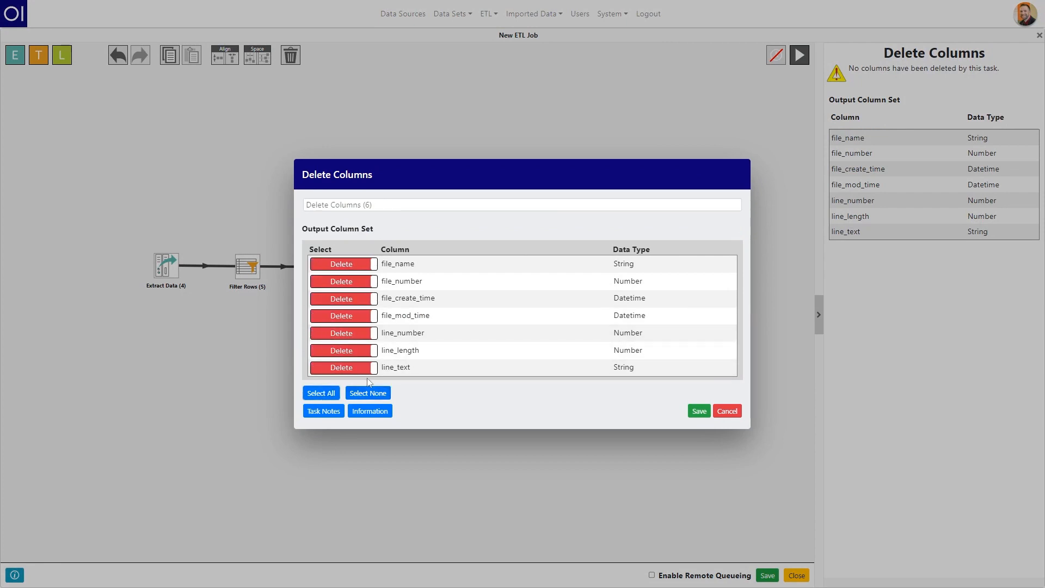
click(340, 369)
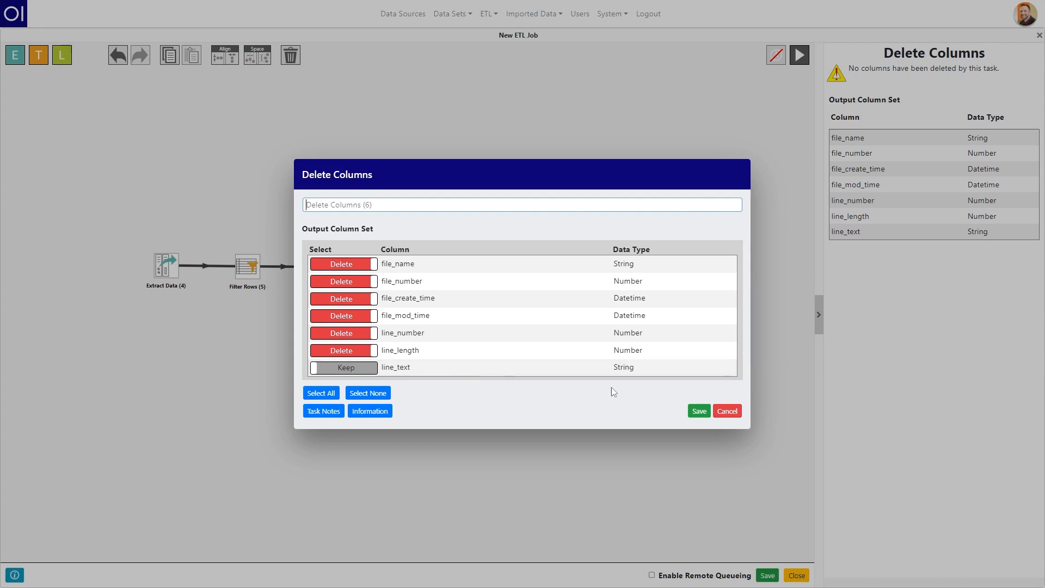
click(699, 412)
- Connect a new transform task to Delete Columns and make it a Split Columns task
mouse_move(323, 258)
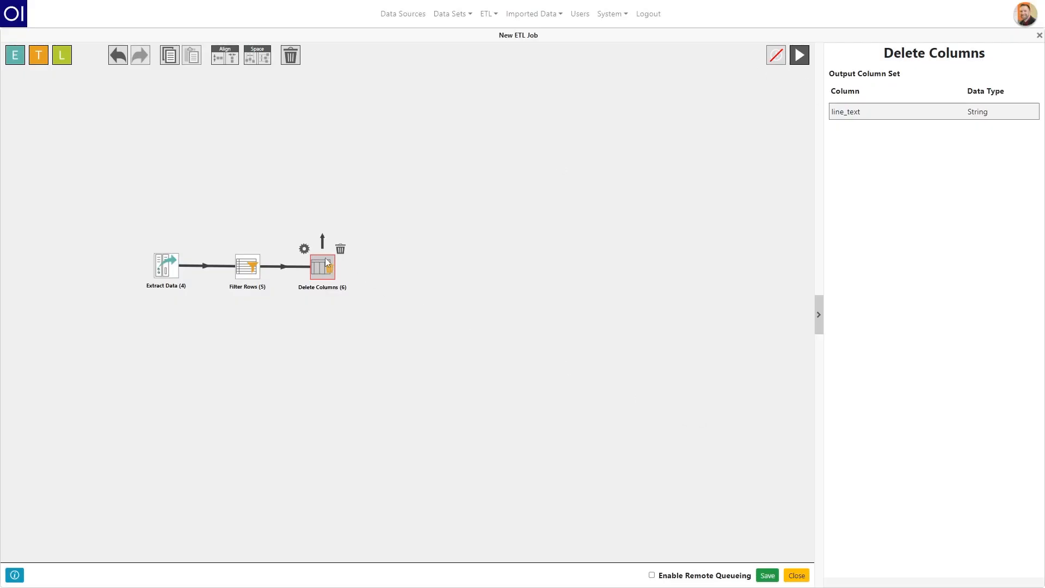
drag(324, 239, 420, 273)
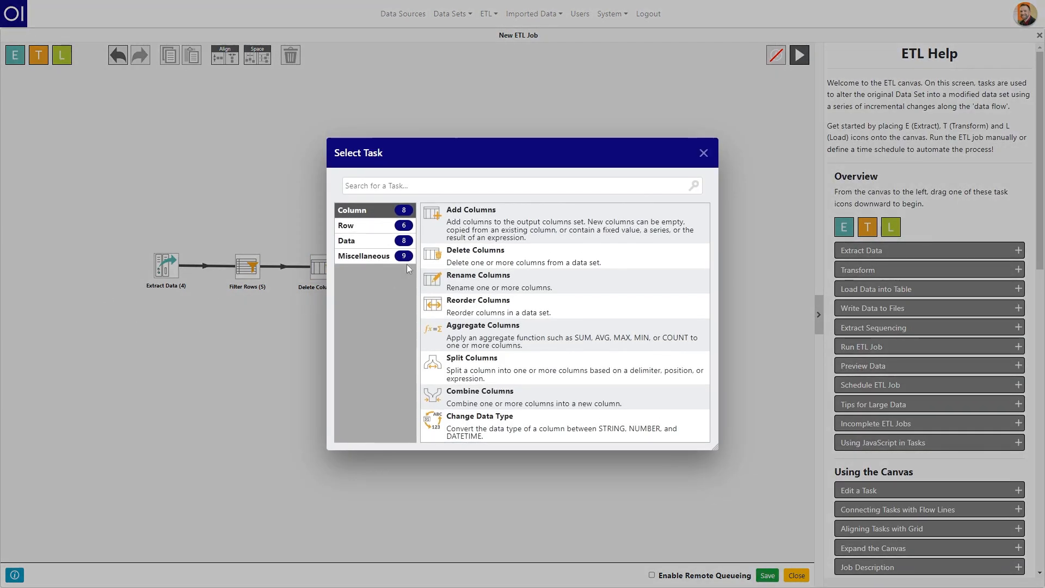
text(s)
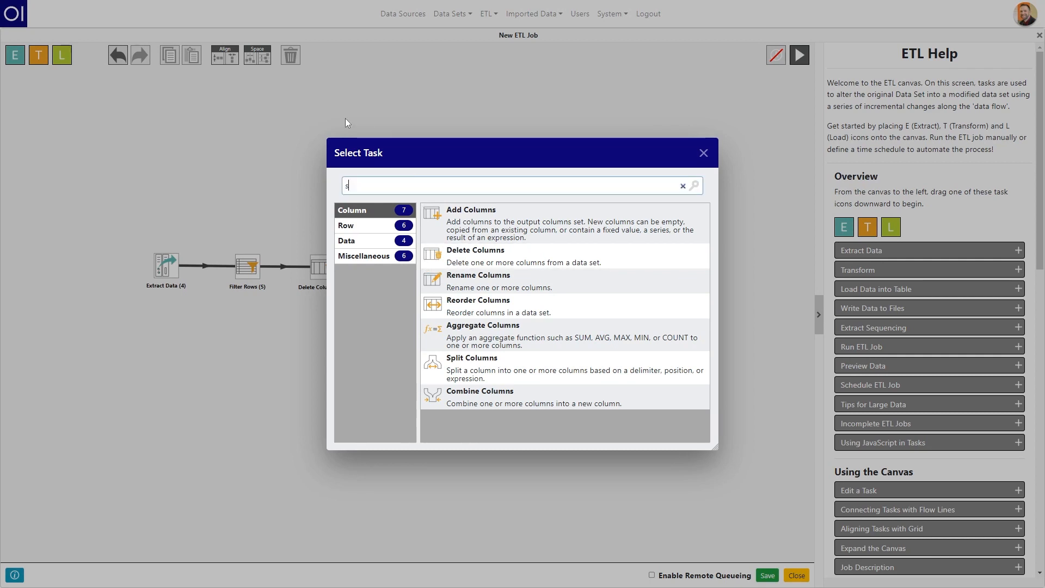
text(p)
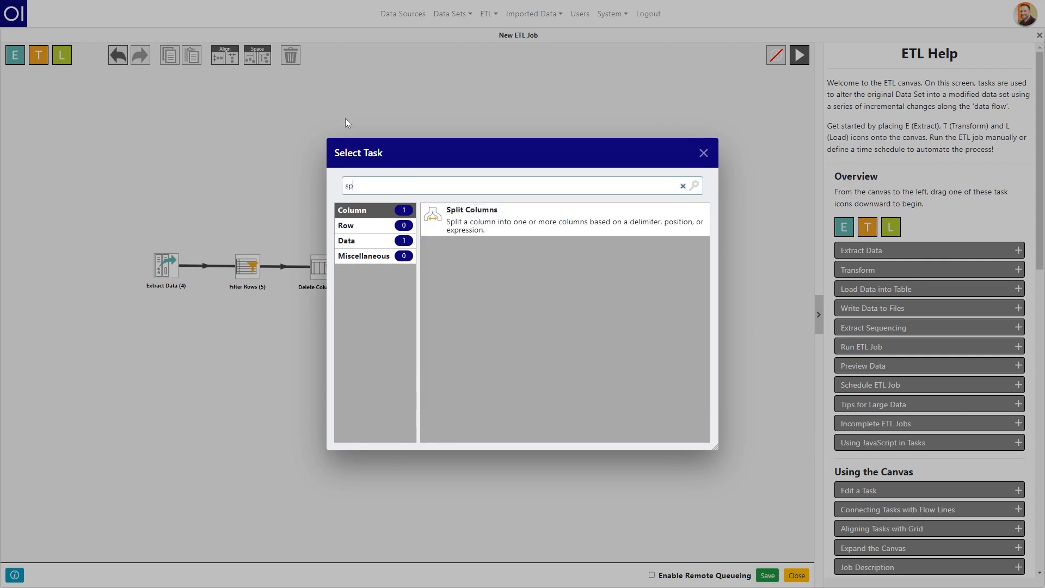
click(492, 217)
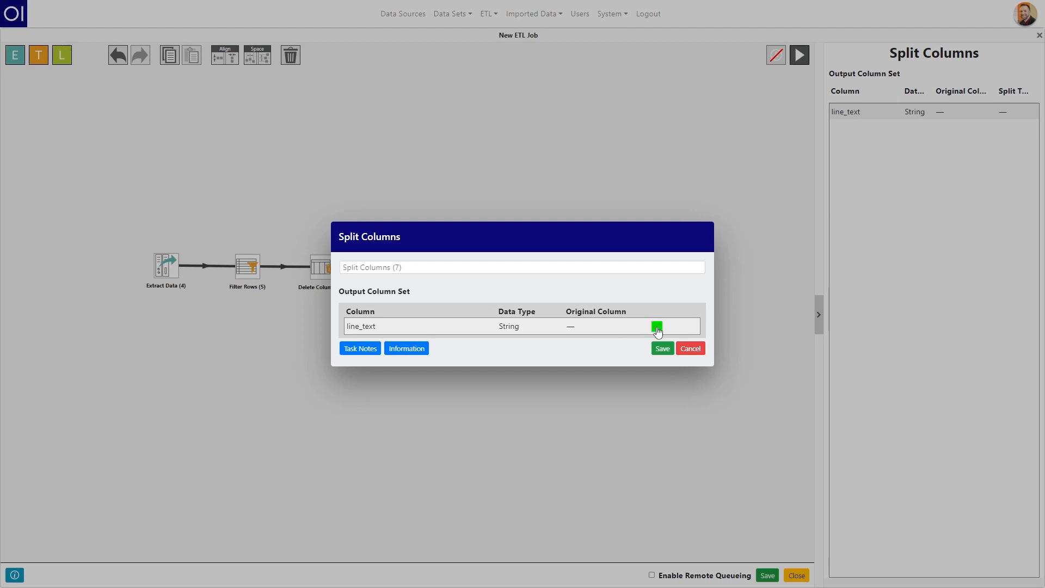
- Split line_text as comma-delimited with a double quote as the quote character, and add a split column named datetime
click(657, 328)
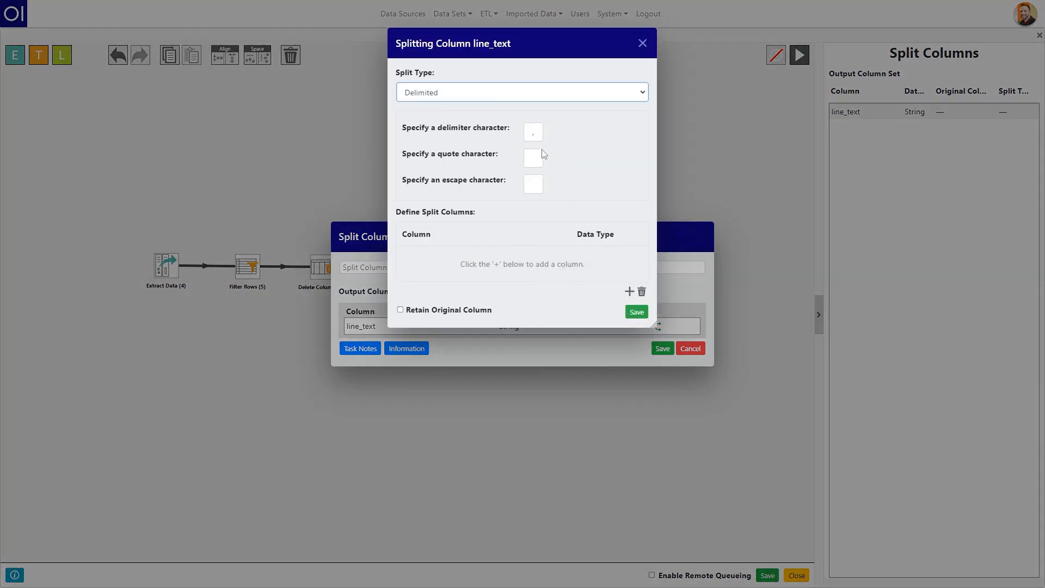
click(533, 160)
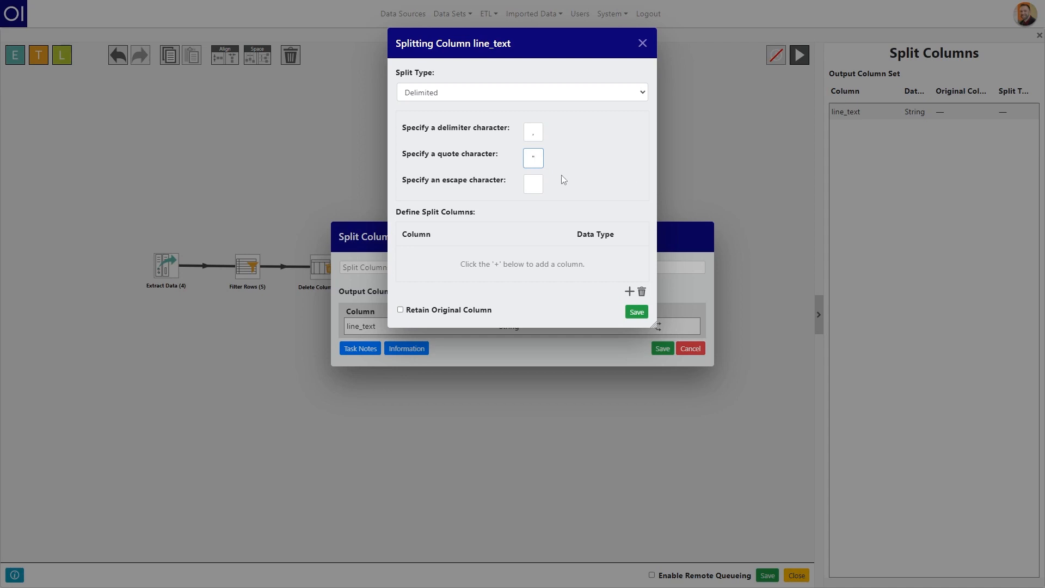
click(629, 291)
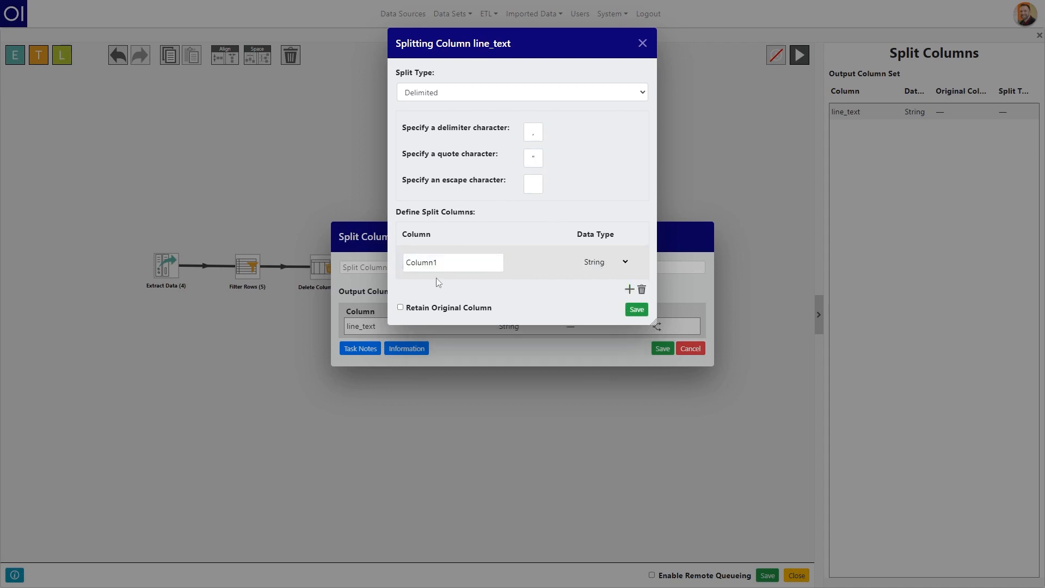
drag(439, 264, 363, 271)
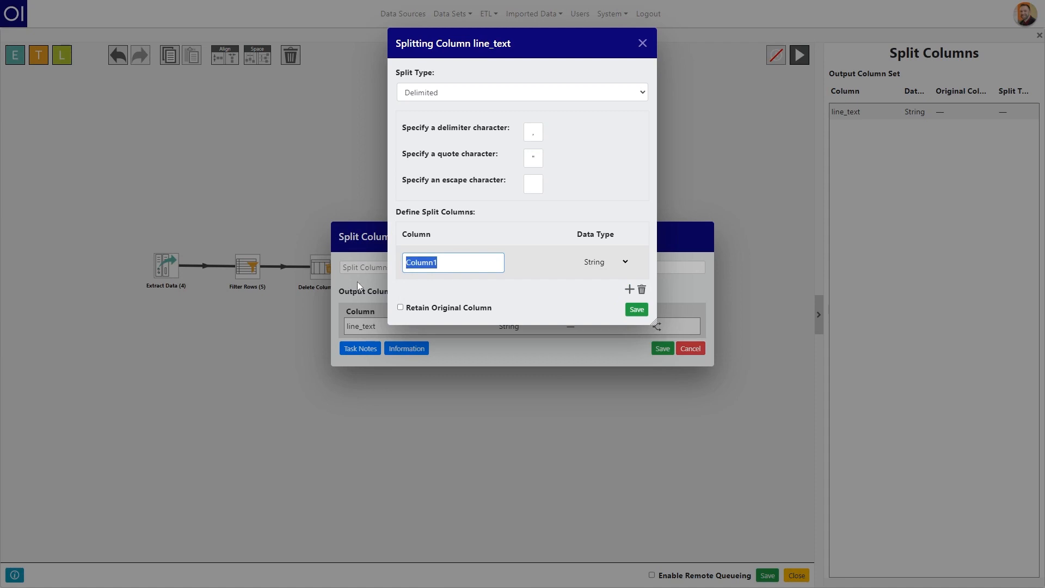
text(datetime)
- Add a second split column named cpu to the line_text split
key(Tab)
key(Tab)
key(Return)
key(shift+Tab)
key(shift+Tab)
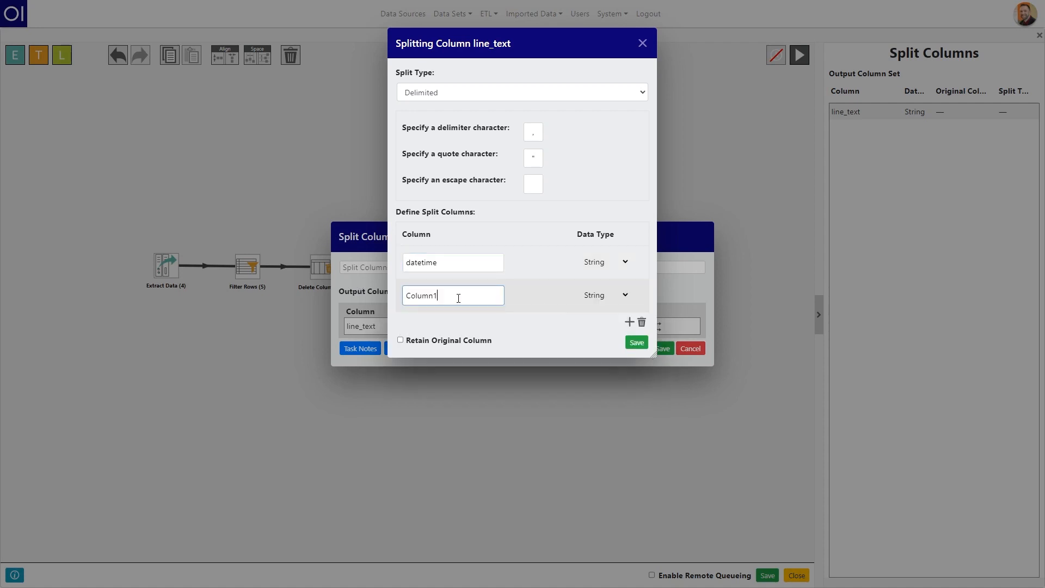
key(BackSpace)
text(cup)
key(BackSpace)
key(BackSpace)
key(BackSpace)
text(pu)
- Add a third split column named memory below cpu
key(Tab)
key(Tab)
key(Return)
key(shift+Tab)
key(shift+Tab)
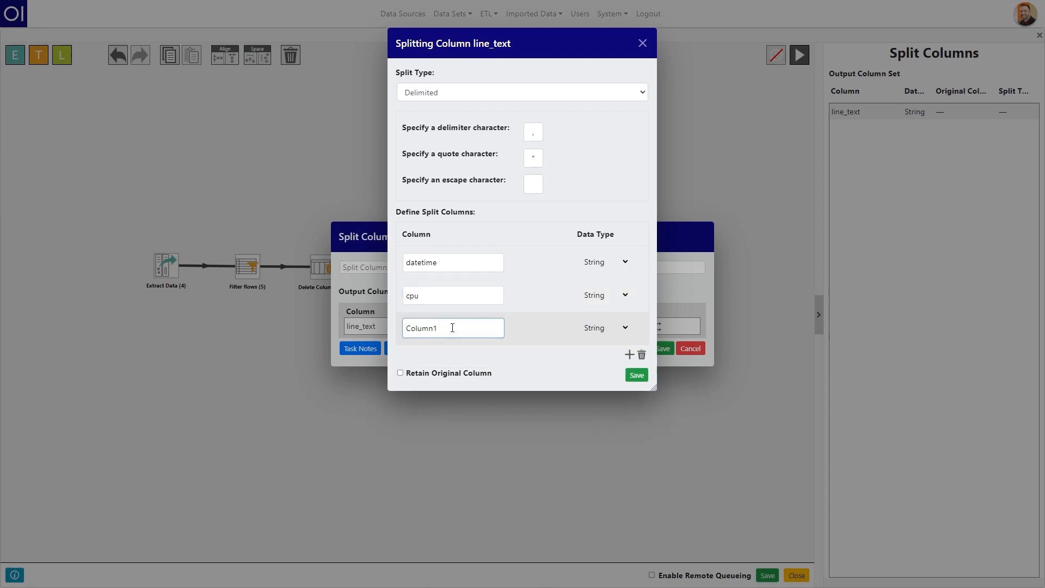
text(memory)
- Add a fourth split column named c_drive and save the Split Columns task
click(628, 355)
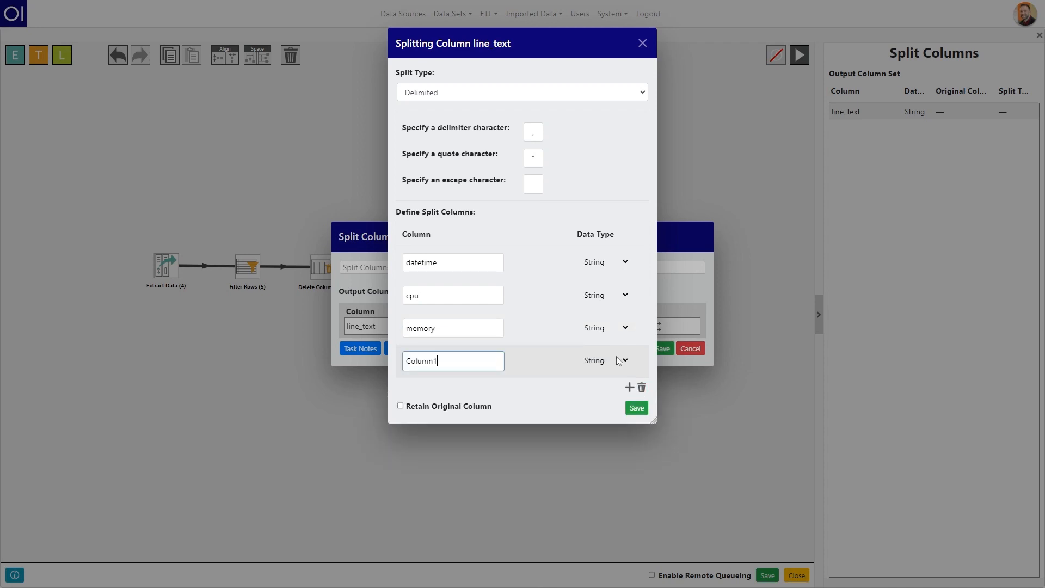
drag(462, 365, 393, 362)
text(C_drive)
click(636, 407)
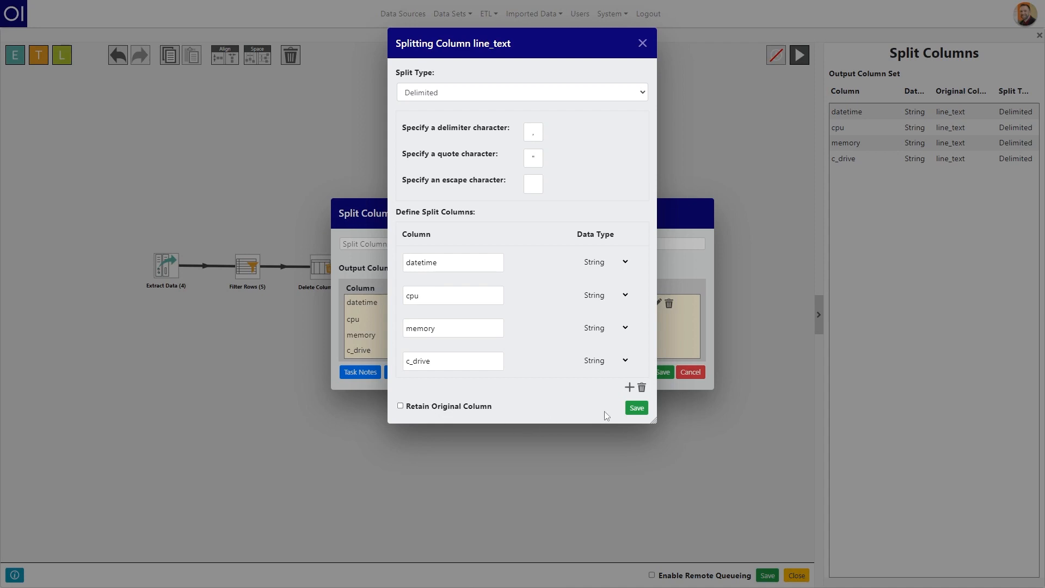
click(637, 409)
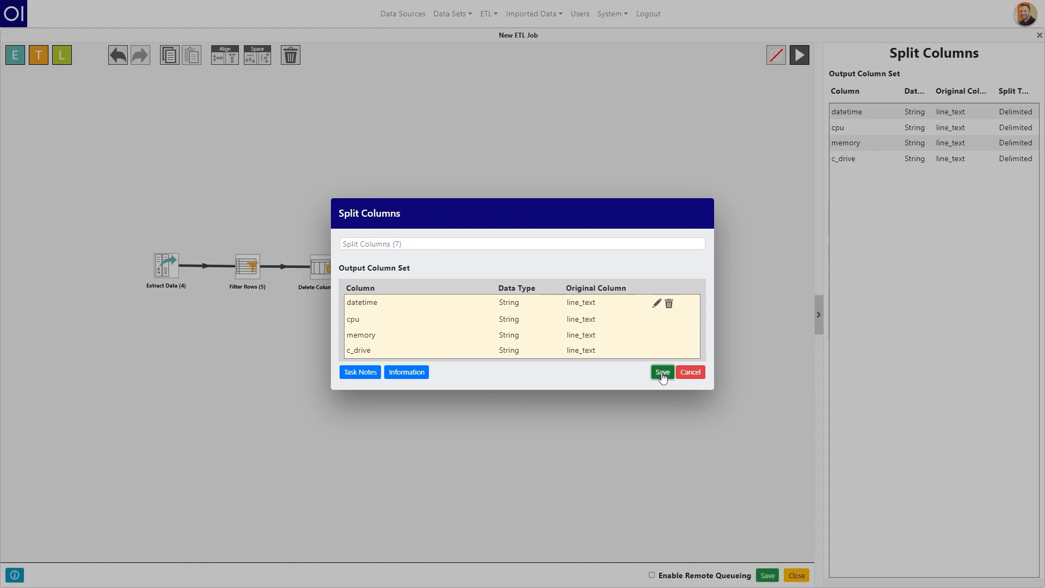
click(662, 373)
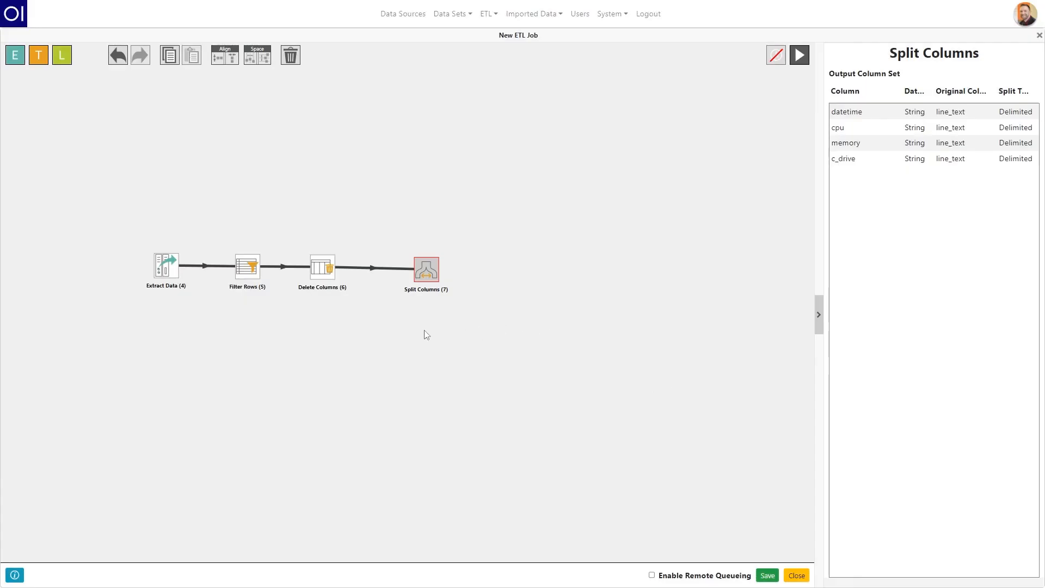
- Run the ETL job and preview the output rows of the Split Columns task
click(422, 233)
click(799, 55)
click(426, 269)
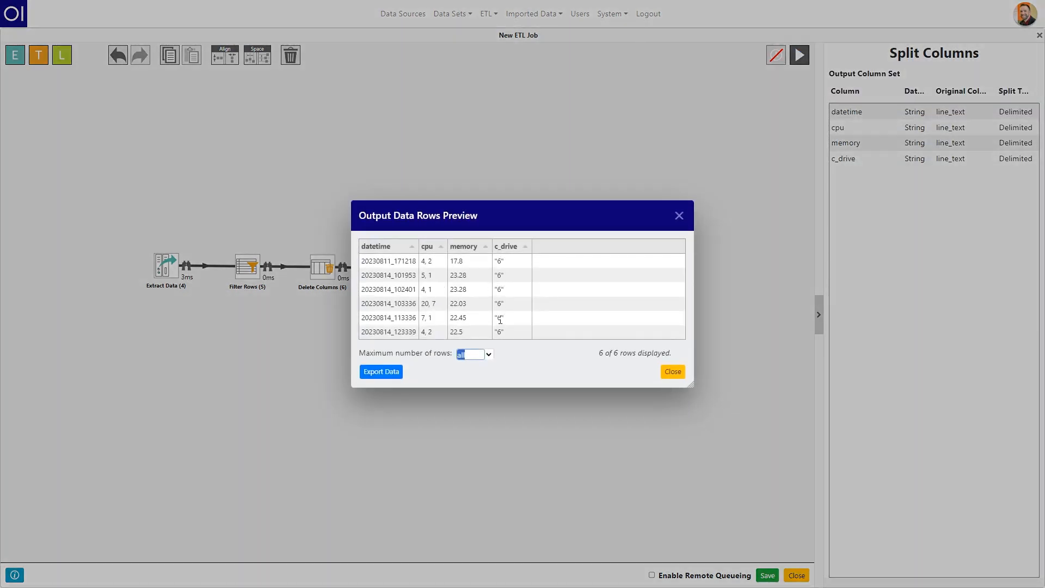
click(678, 215)
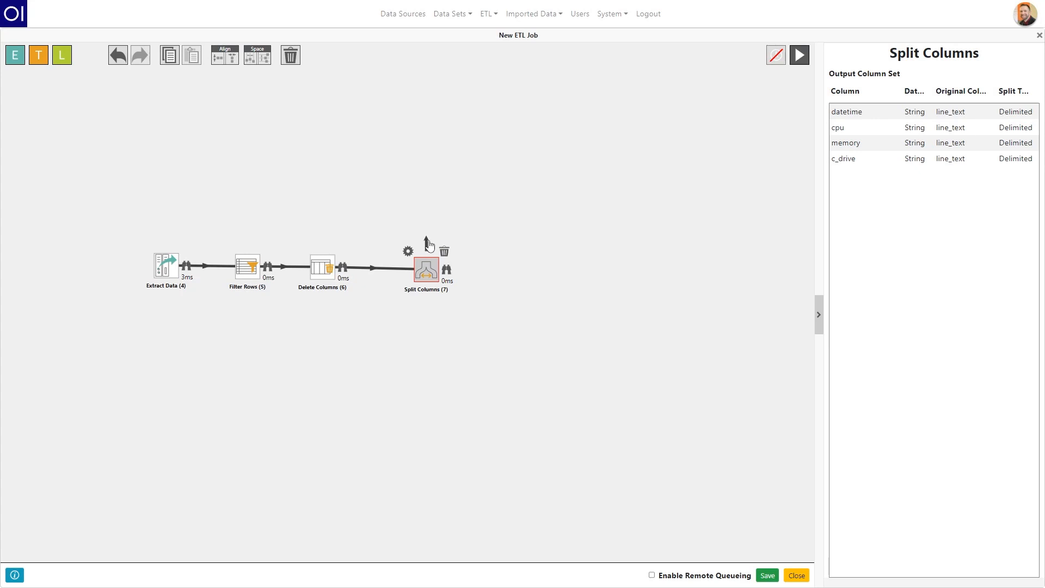
- Connect a new transform task to Split Columns and make it a Replace task
click(425, 252)
mouse_move(426, 260)
drag(427, 242, 508, 273)
click(395, 186)
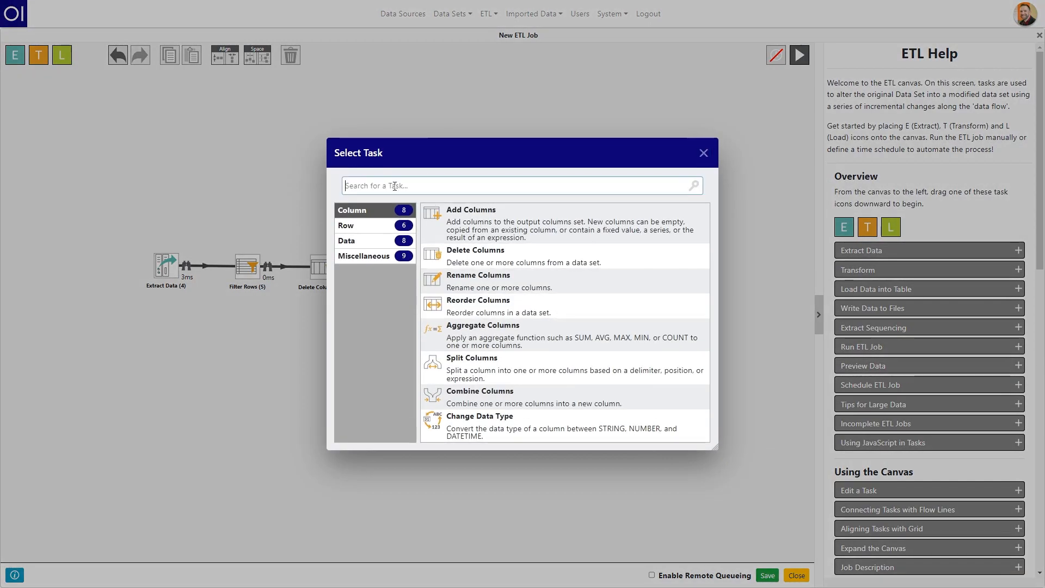
text(repl)
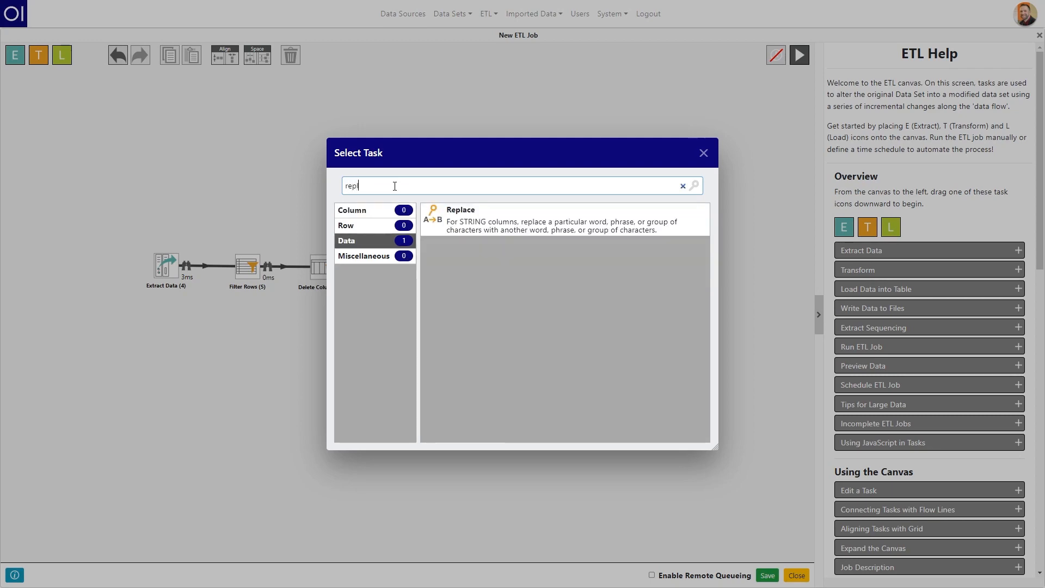
click(432, 215)
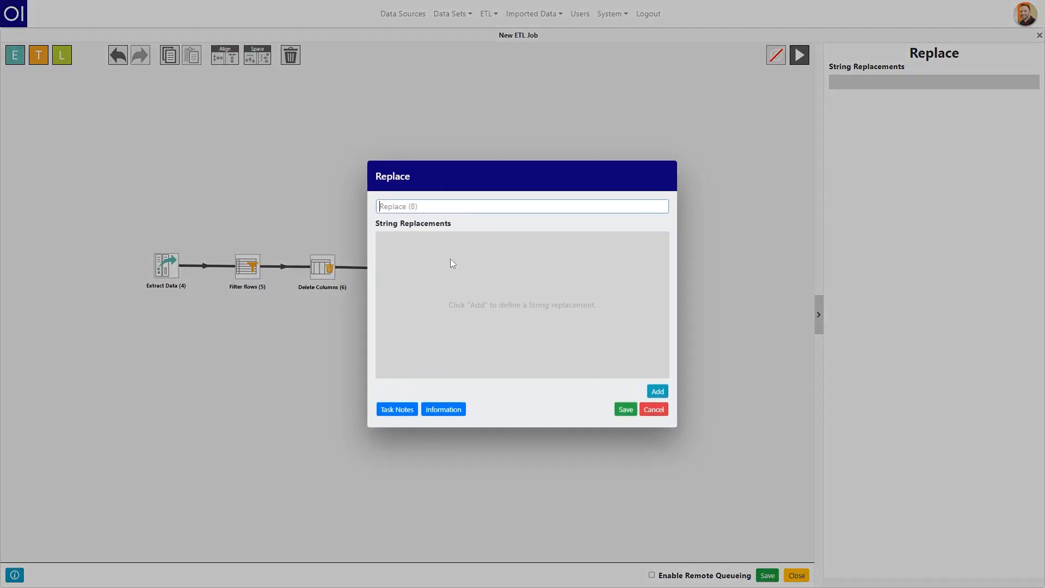
- Add a string replacement that finds a double quote and replaces it with nothing
click(657, 392)
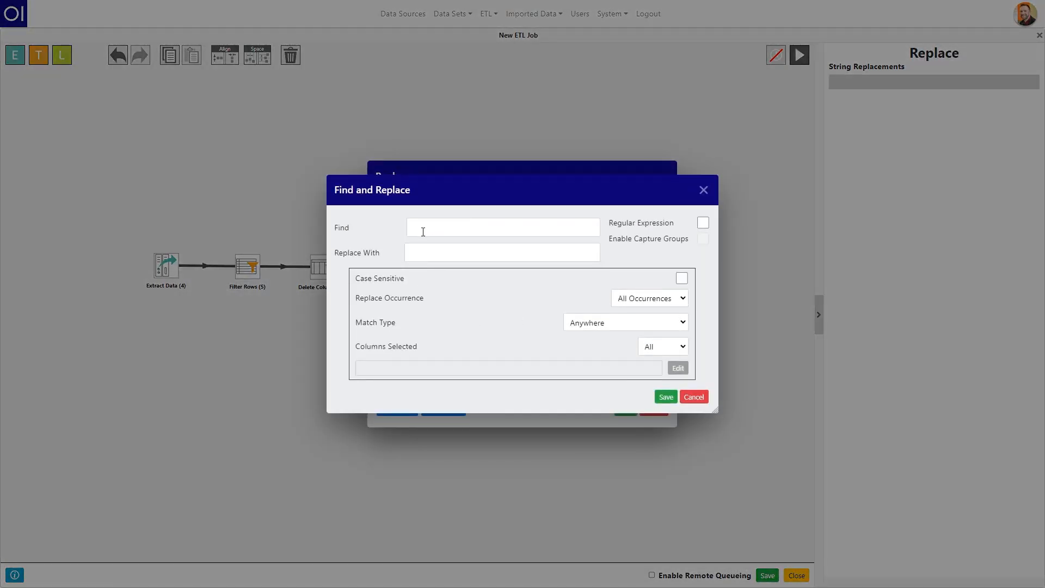
click(432, 225)
text(")
click(557, 261)
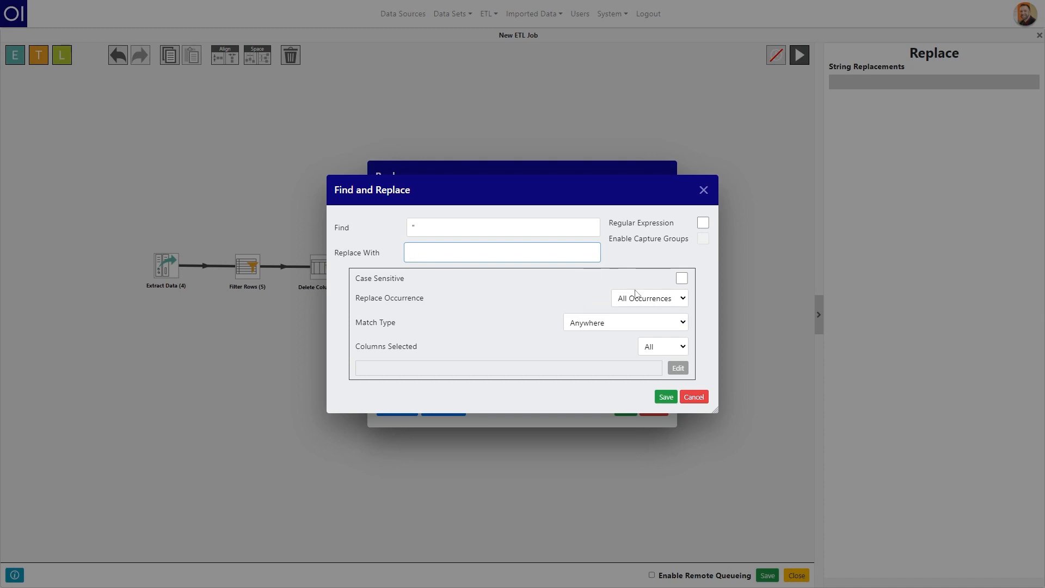
- Limit the string replacement to the c_drive column and save the Replace task
click(658, 347)
click(653, 372)
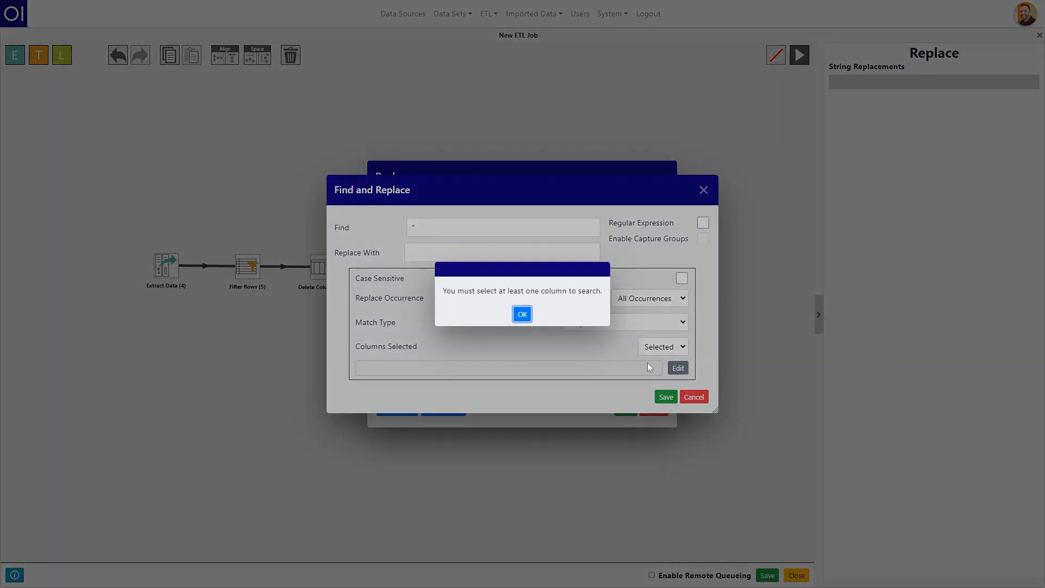
click(521, 314)
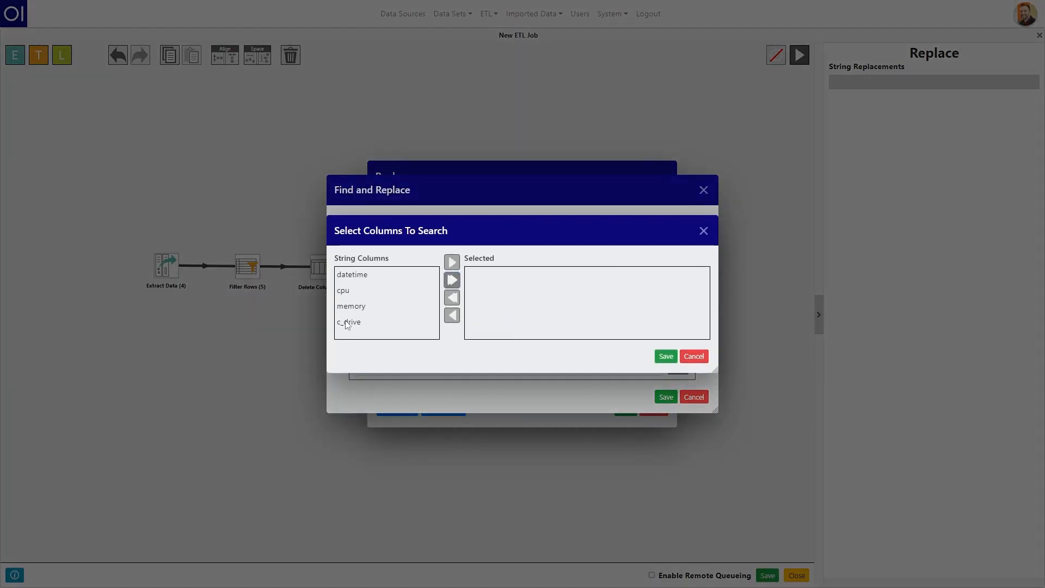
click(454, 264)
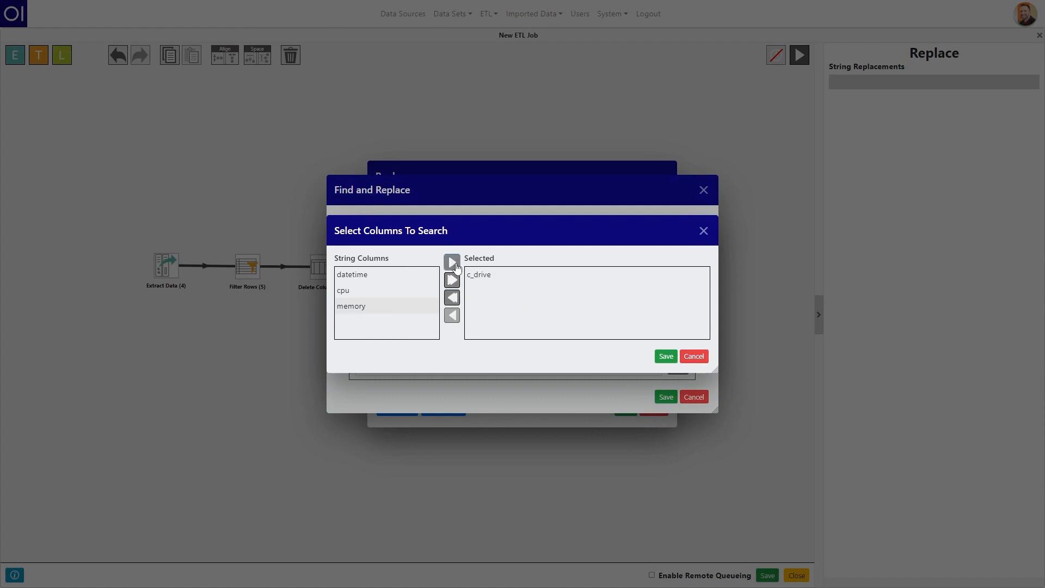
click(666, 356)
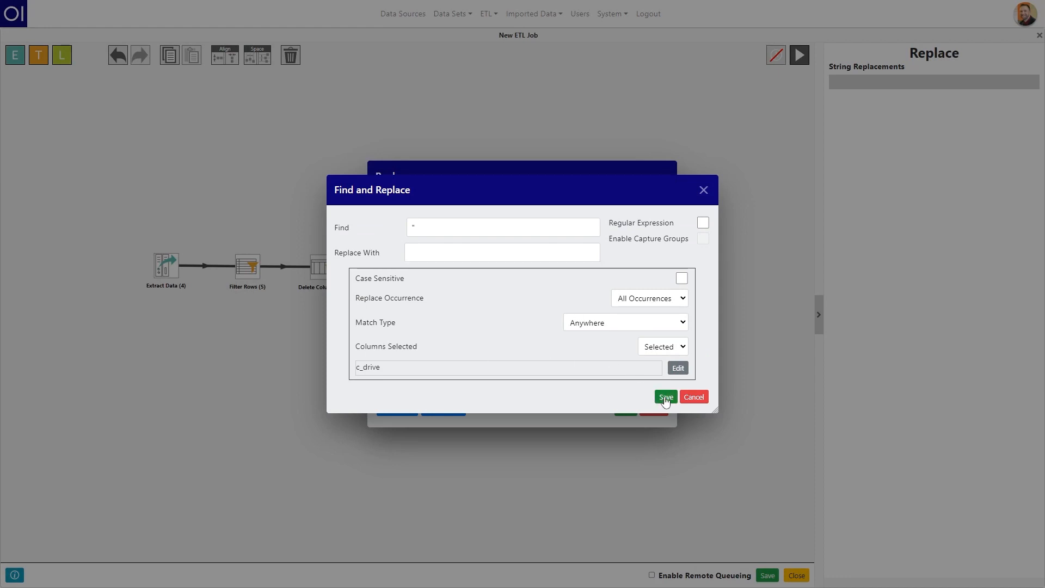
click(665, 397)
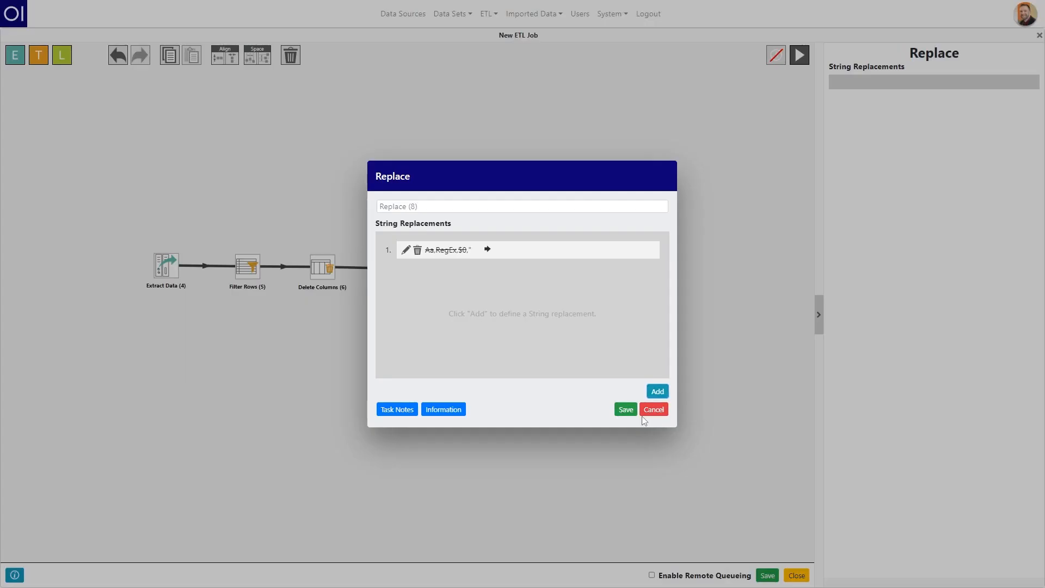
click(626, 409)
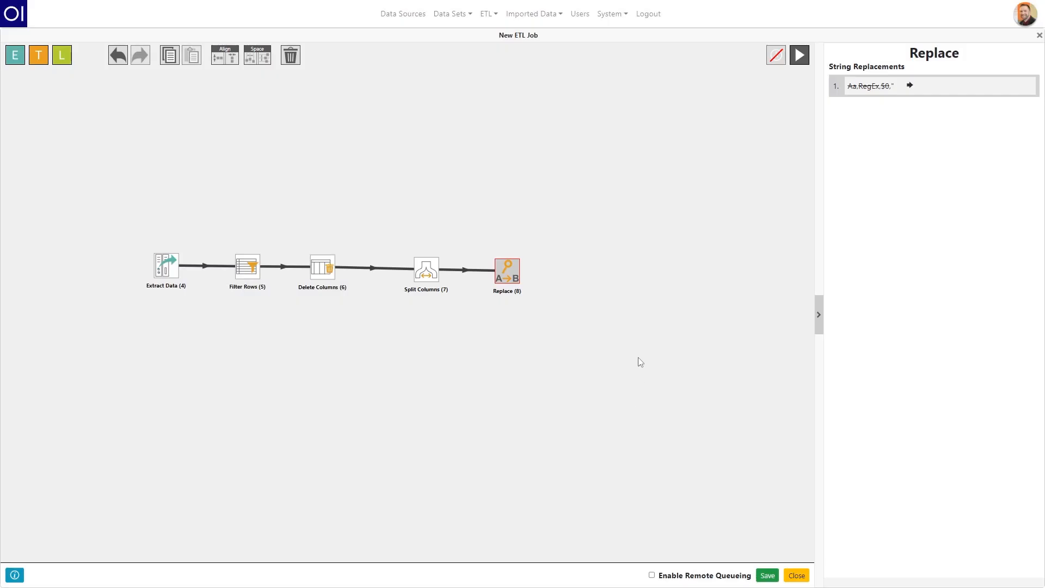
- Run the ETL job and preview the output rows of the Replace task
click(798, 55)
click(531, 275)
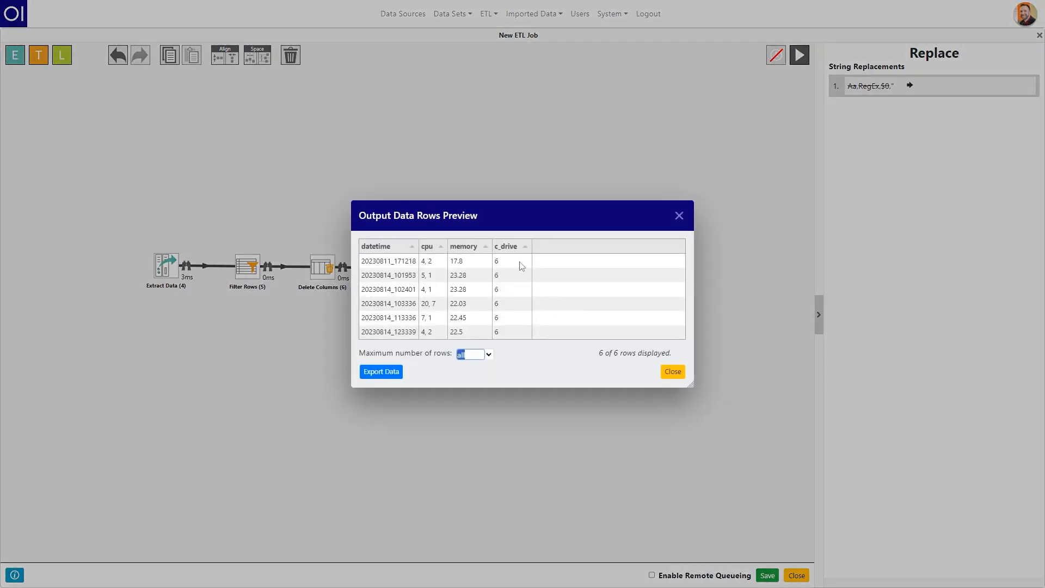
click(673, 372)
- Connect a new transform task to Replace and make it a Change Data Type task, leaving its settings dialog without changes
drag(520, 271, 579, 280)
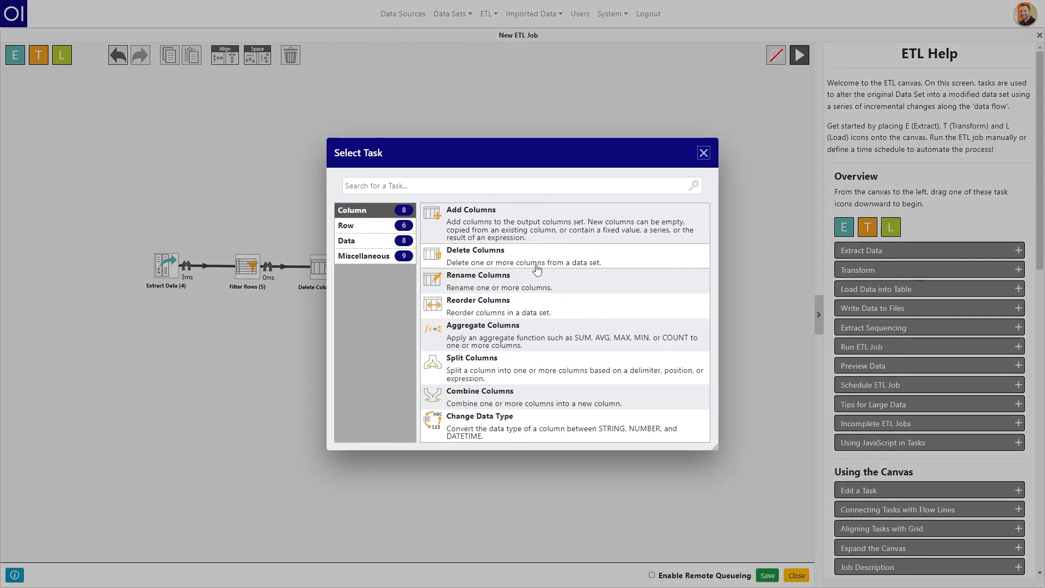
text(change)
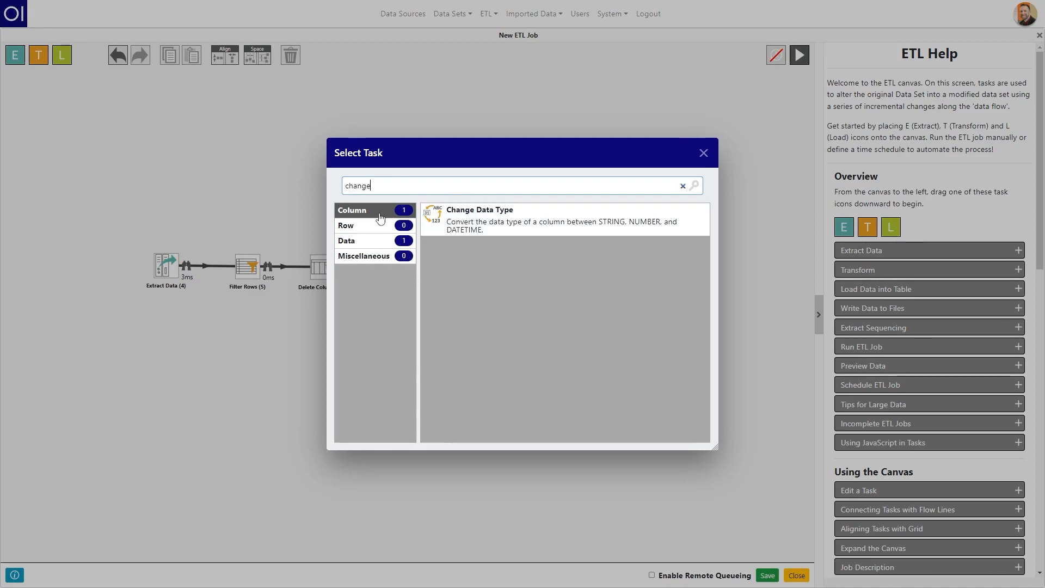
click(438, 223)
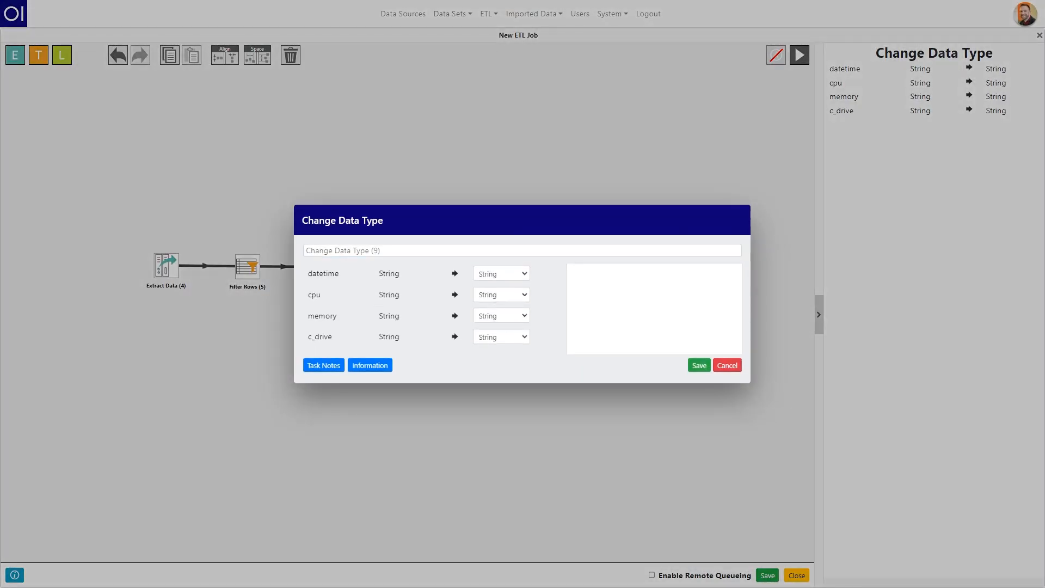
click(724, 367)
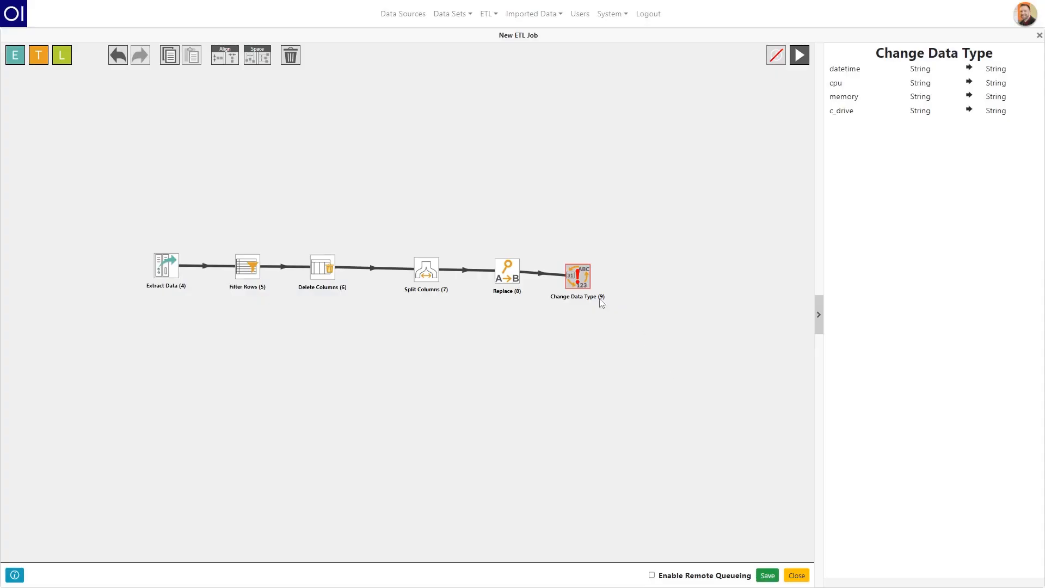
- Rerun the ETL job and examine the date and time parts of the datetime values in the Replace output
click(799, 56)
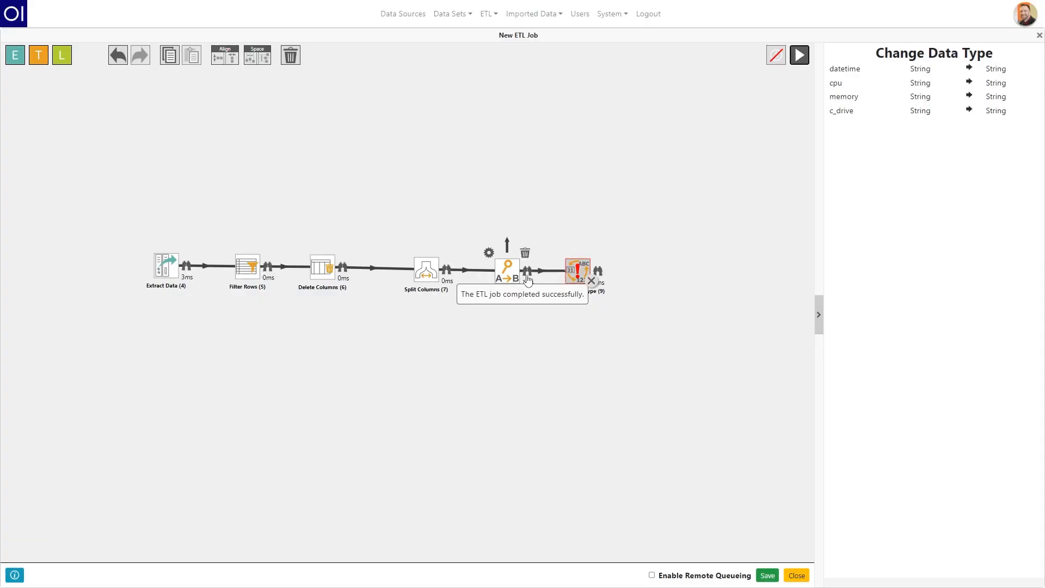
click(527, 277)
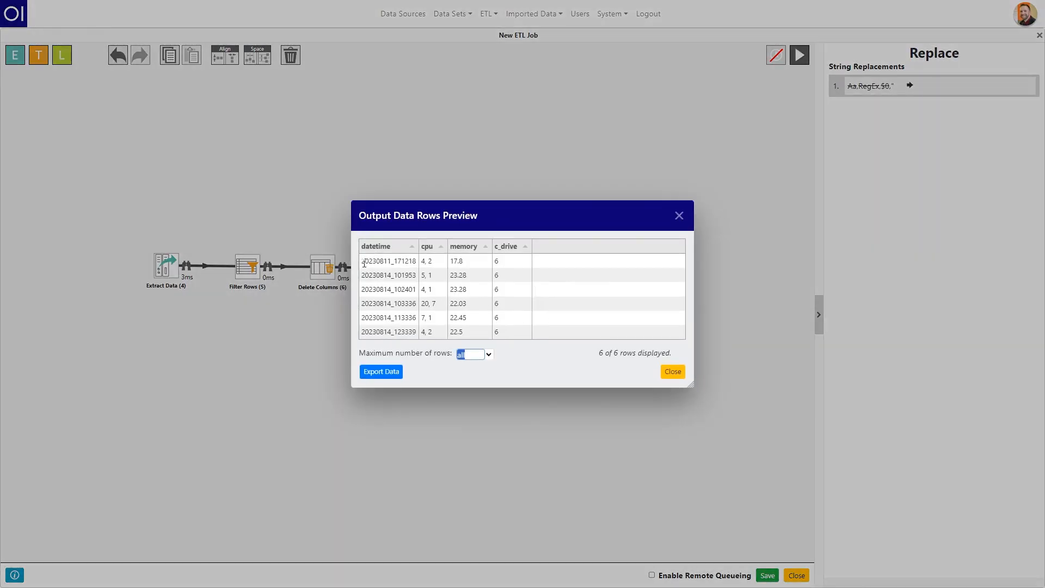
drag(362, 261, 401, 267)
click(398, 266)
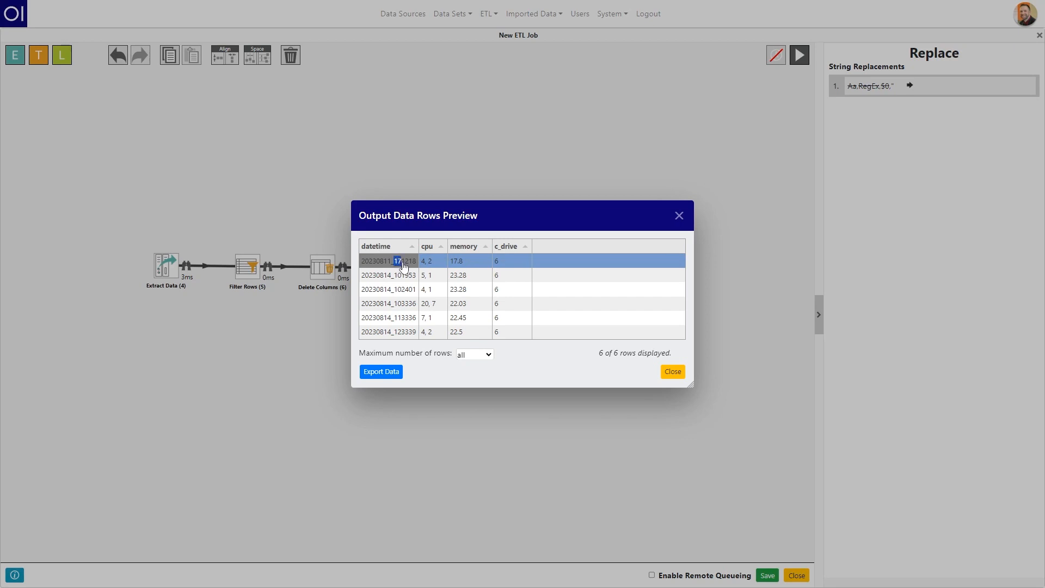
click(406, 266)
drag(402, 266, 408, 265)
click(411, 266)
drag(416, 265, 409, 266)
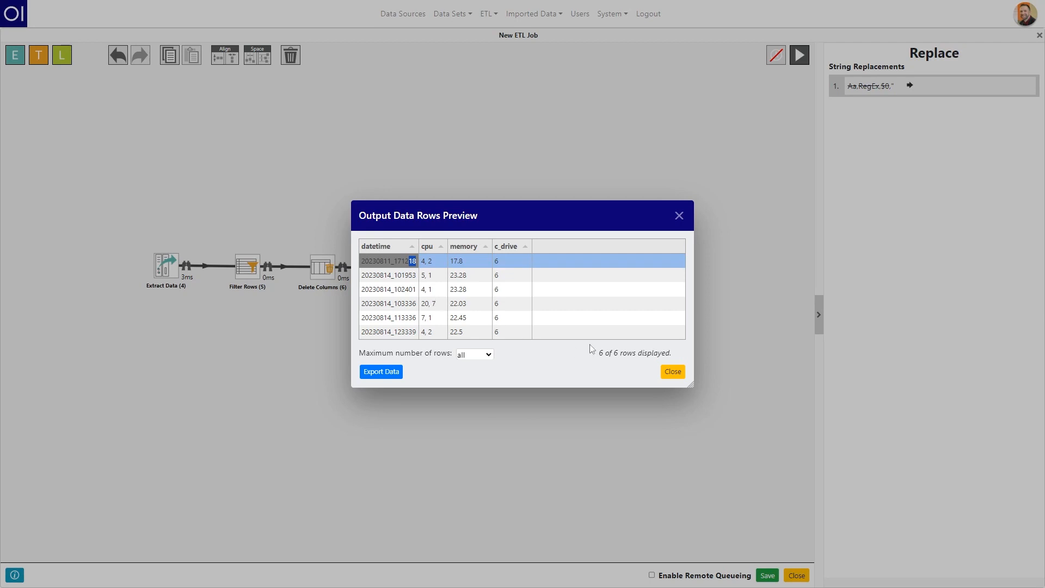
click(679, 215)
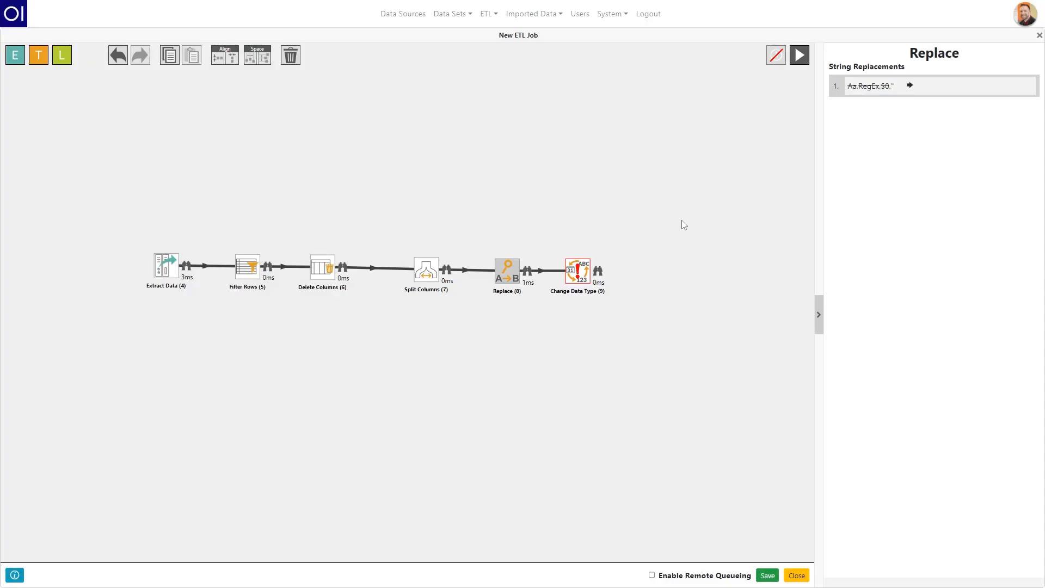
- Convert the datetime column to Datetime in the Change Data Type task, using the custom date format yyyyMMdd_HHmmss
double_click(569, 274)
click(500, 274)
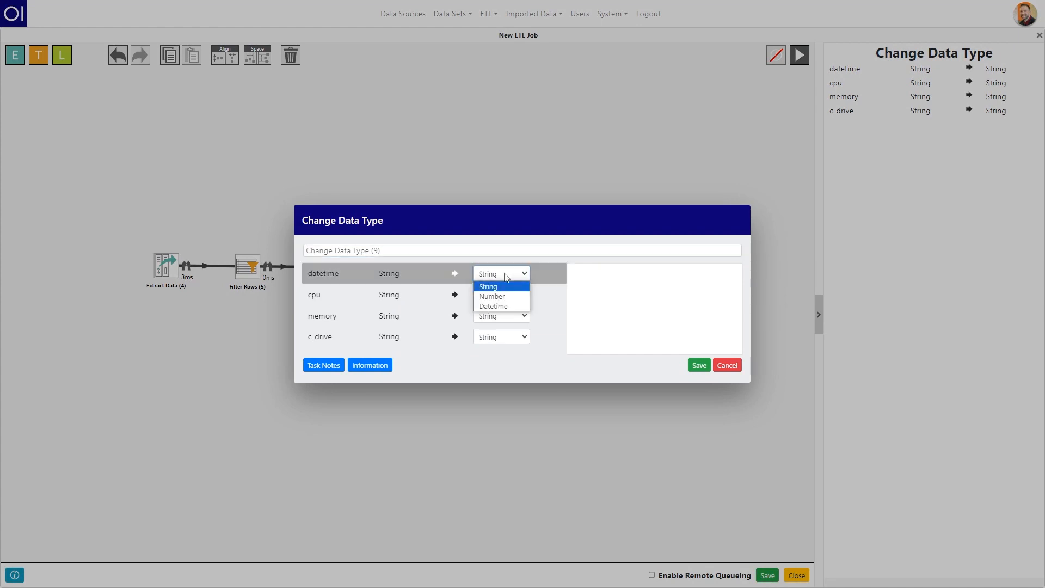
click(493, 306)
click(599, 287)
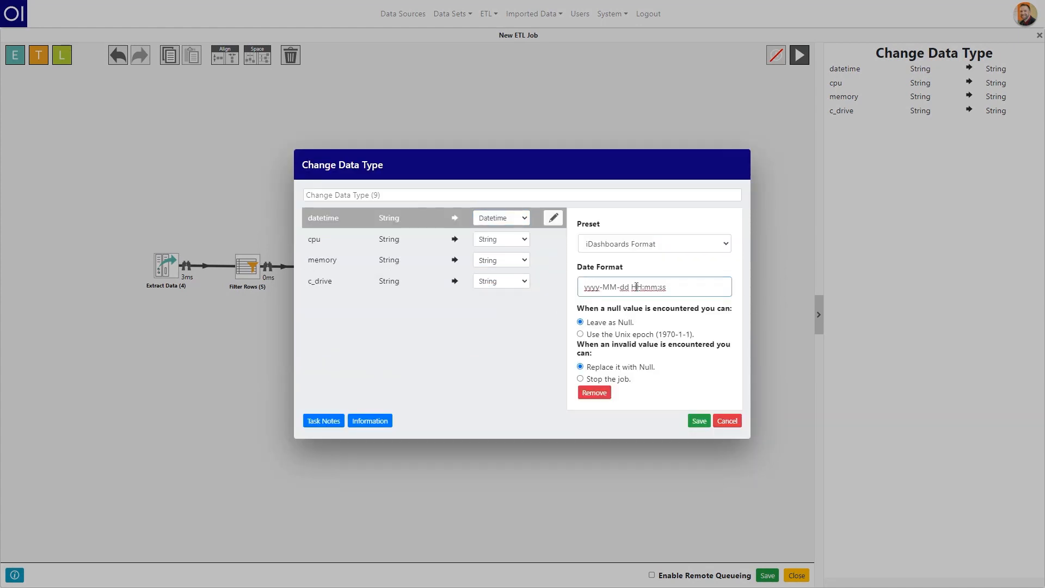
key(Delete)
key(Delete)
text(_)
key(Delete)
click(655, 267)
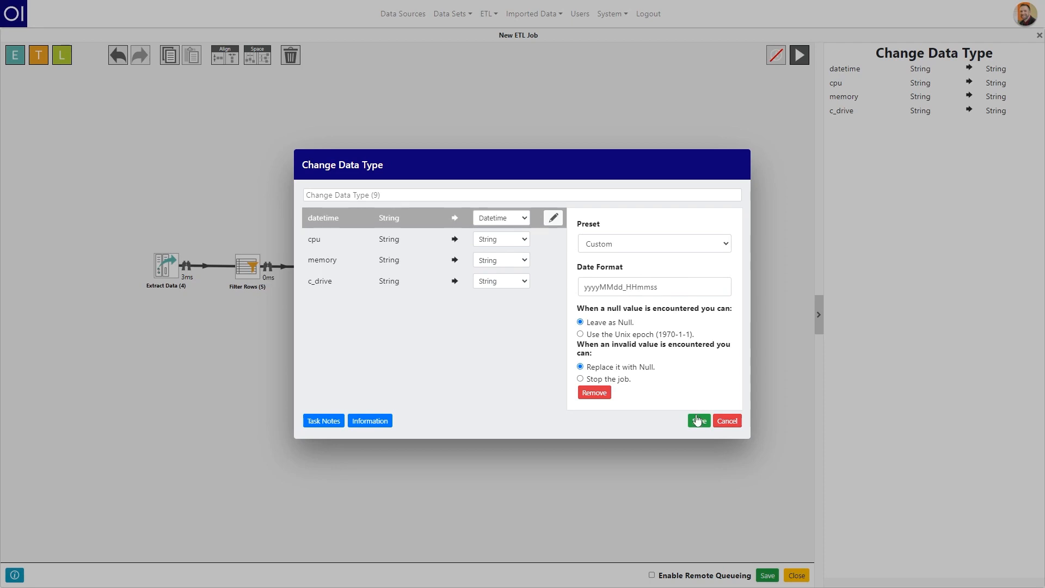
- Convert the memory and c_drive columns to Number and save the Change Data Type task
click(352, 261)
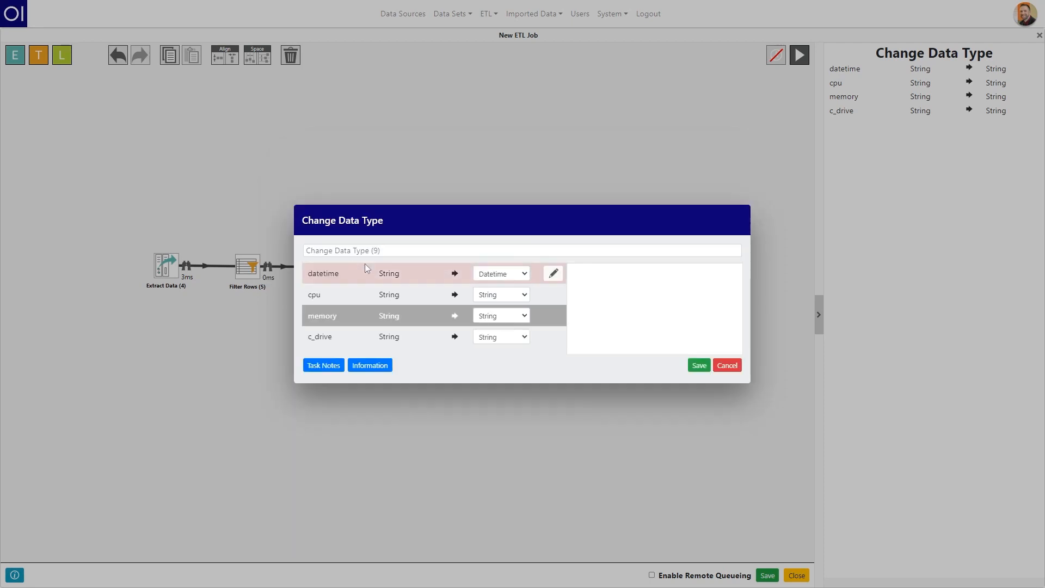
click(514, 316)
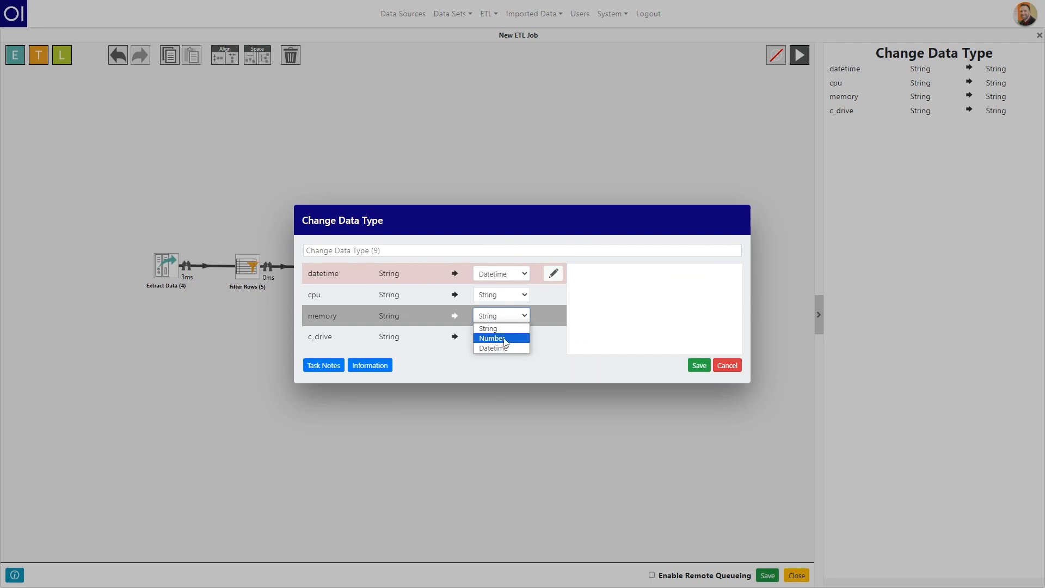
click(505, 341)
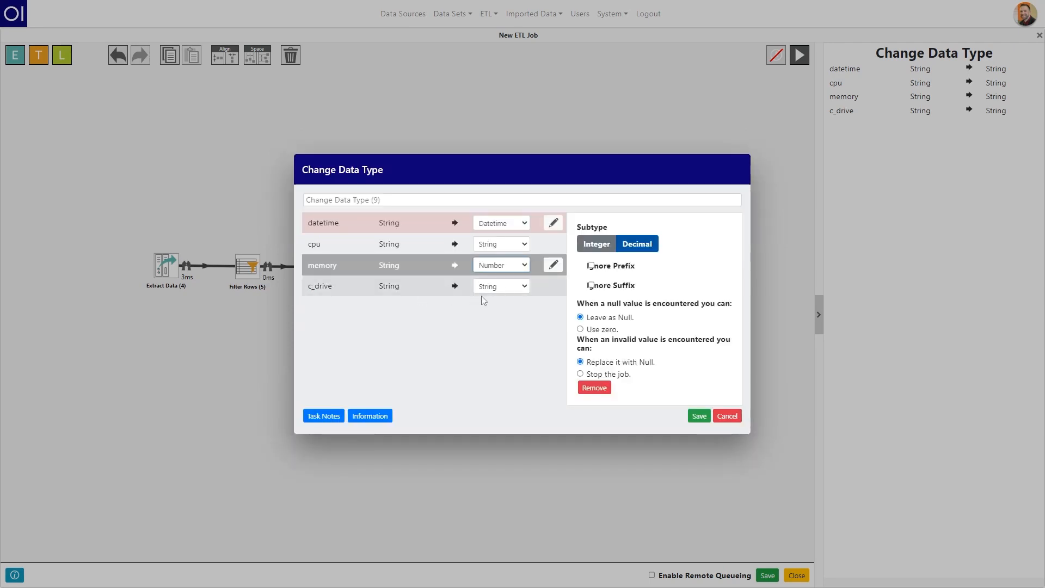
click(501, 292)
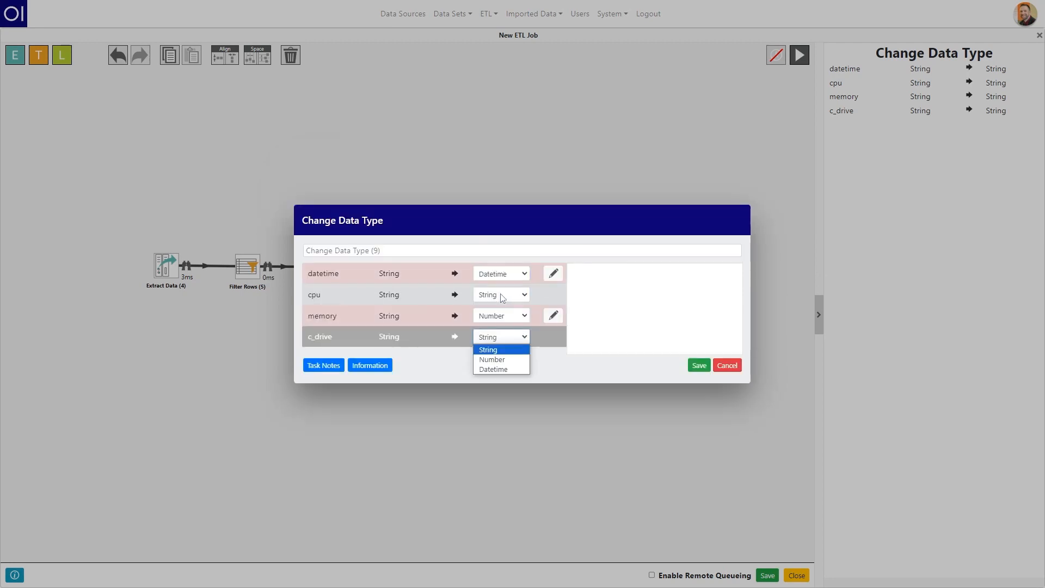
click(504, 360)
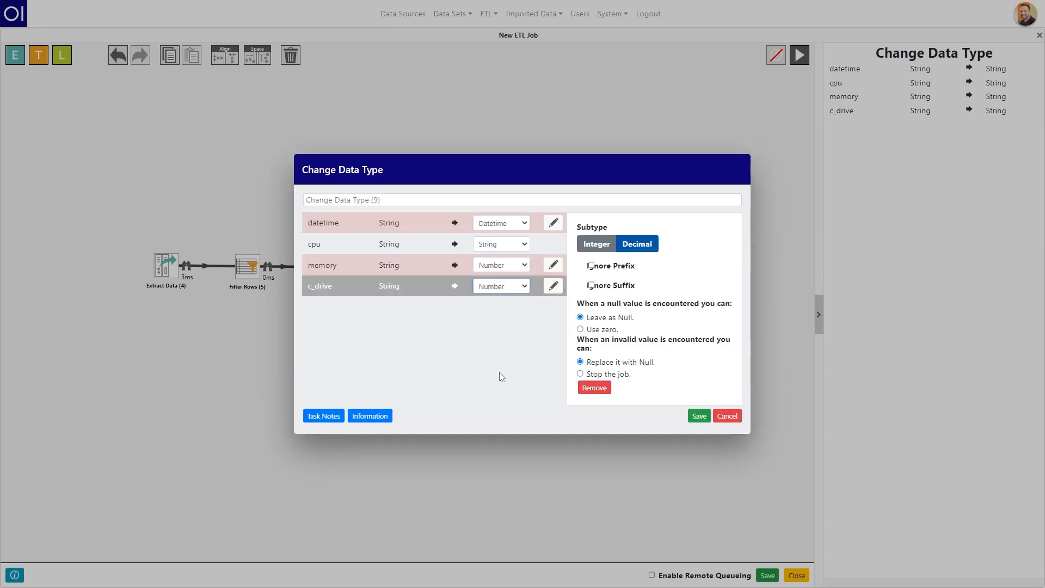
click(700, 416)
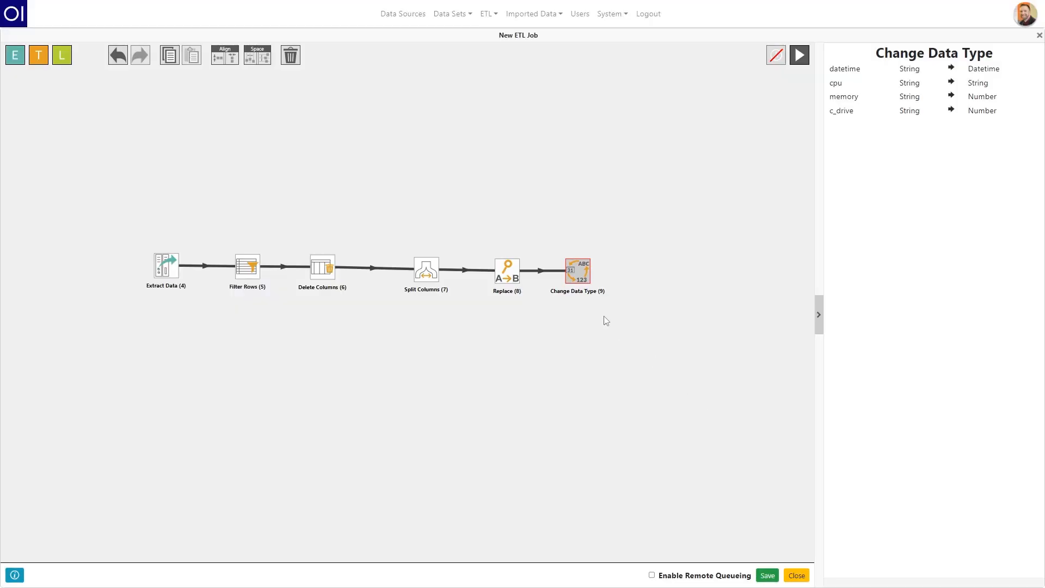
- Run the ETL job and examine the memory and c_drive values in the Change Data Type output preview
click(802, 60)
click(592, 280)
click(598, 271)
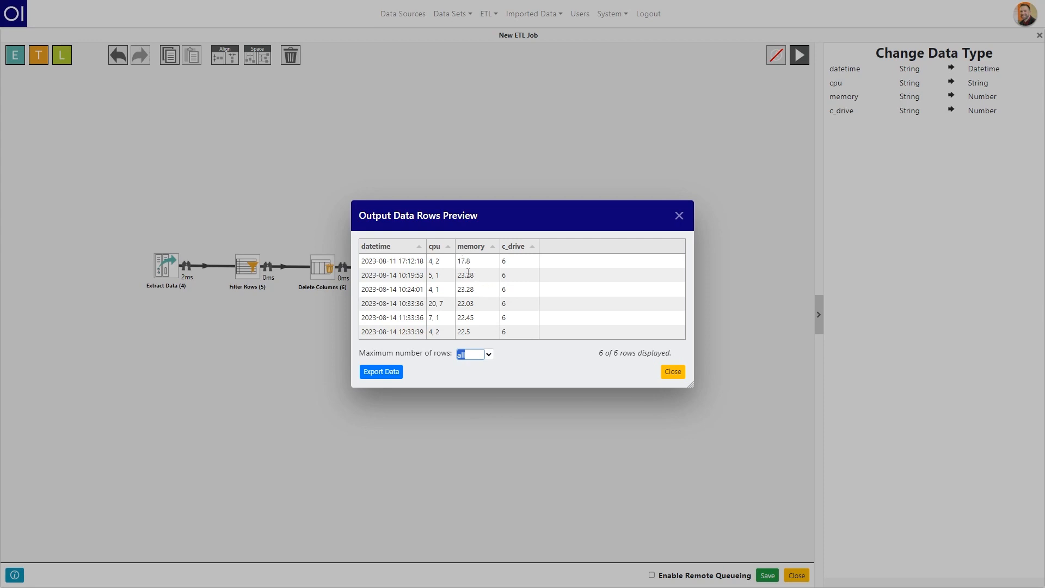
drag(464, 262, 474, 261)
click(495, 289)
click(522, 288)
click(513, 263)
double_click(514, 264)
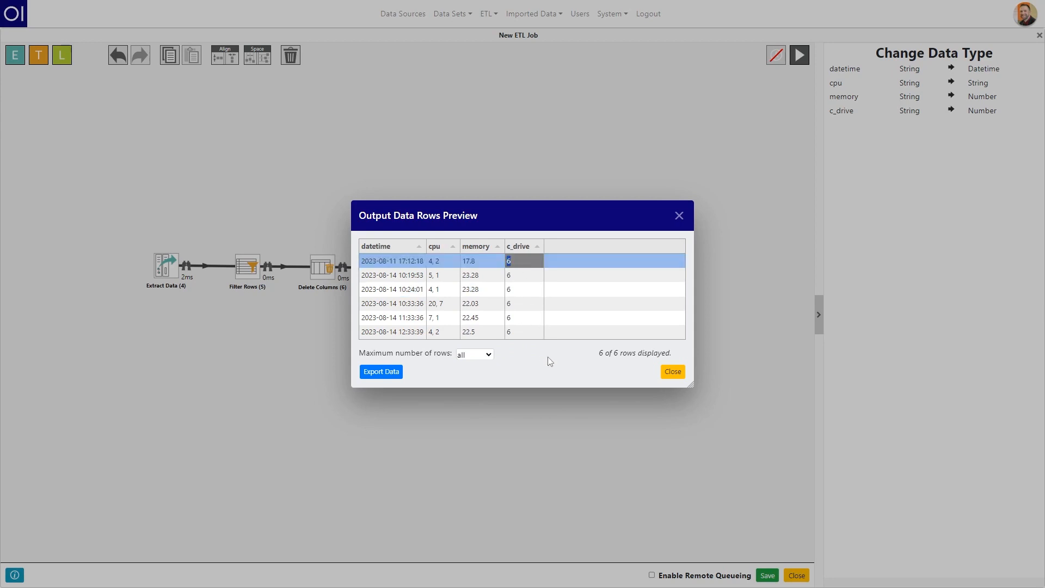
click(674, 374)
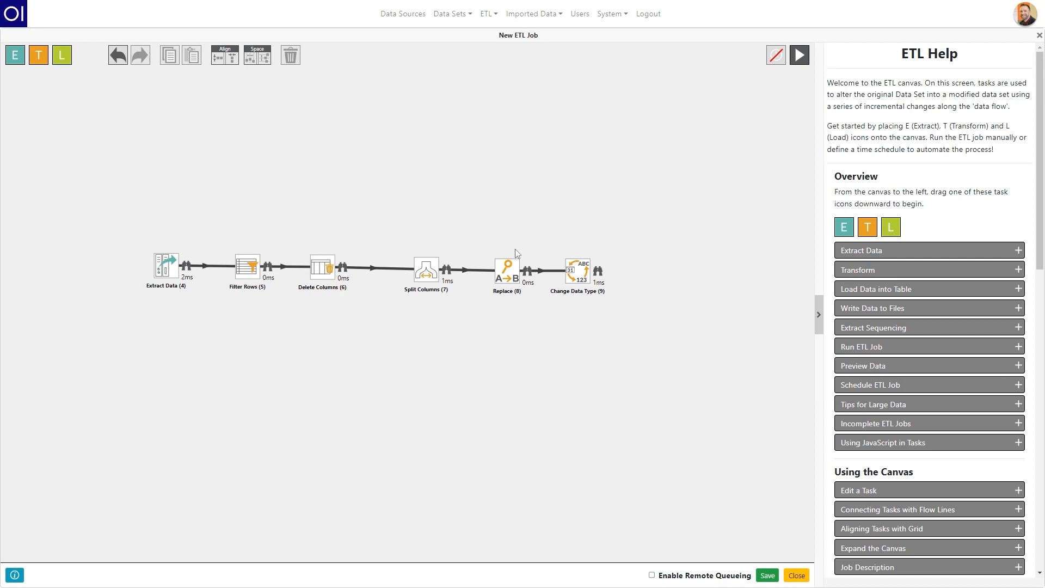
- Add a load task that loads the data set into a database table and connect Change Data Type to it
mouse_move(588, 280)
drag(69, 58, 659, 272)
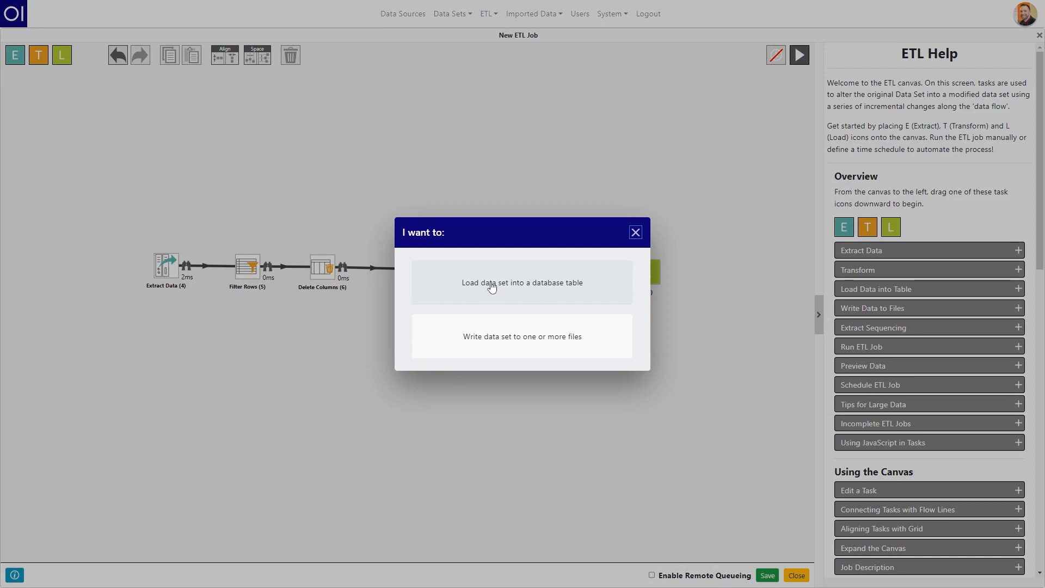
click(486, 287)
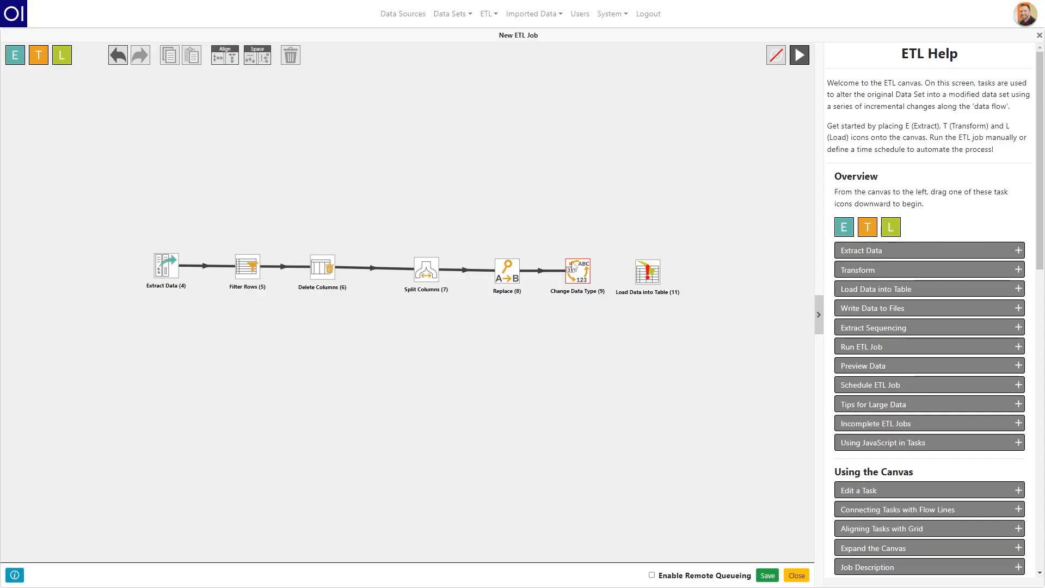
drag(579, 246, 649, 278)
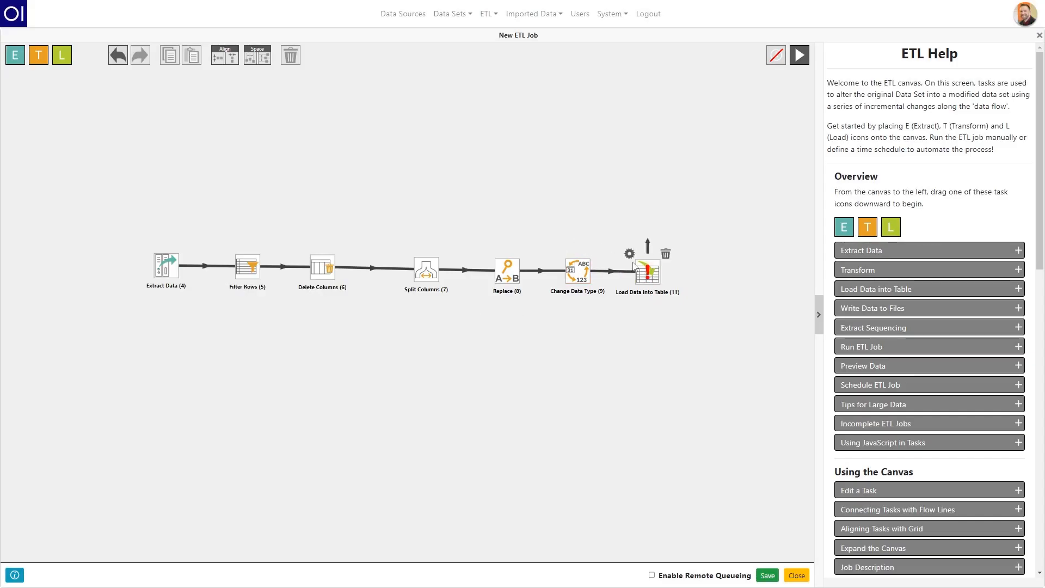
- Set up a new target table from the input in the Datastore's dbo schema and name it system_utilization
click(630, 254)
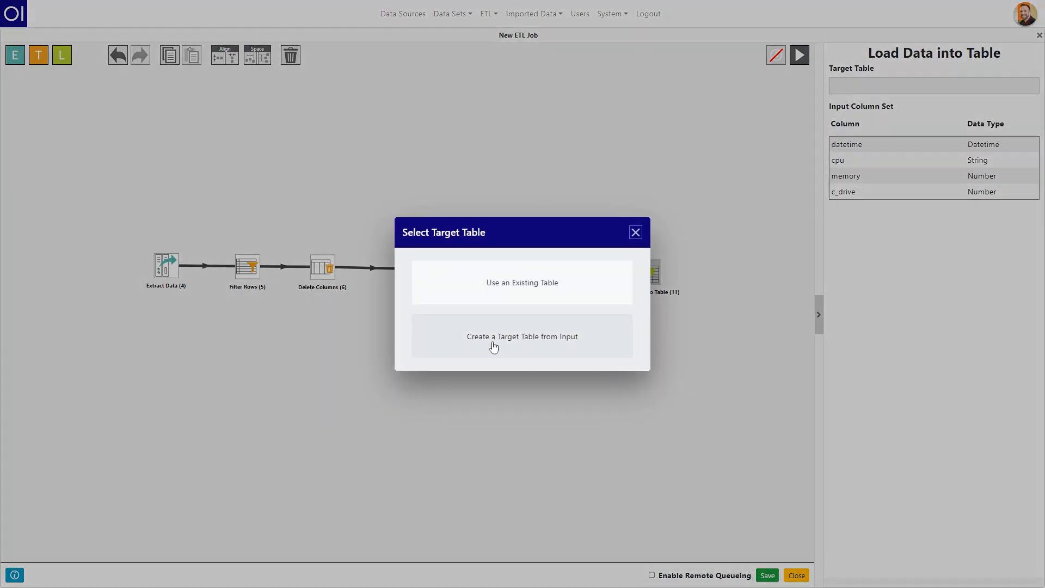
click(524, 343)
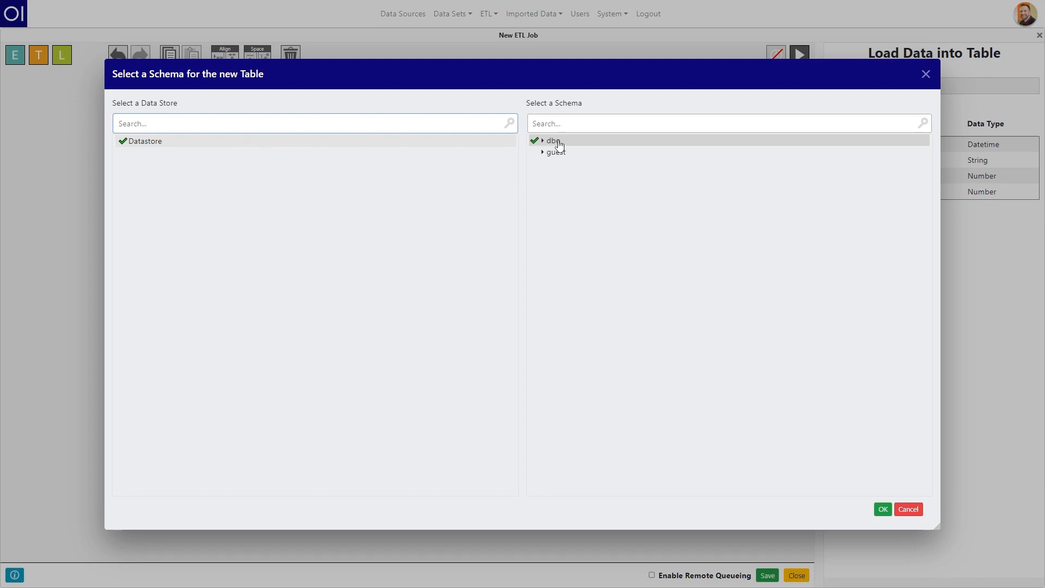
click(883, 508)
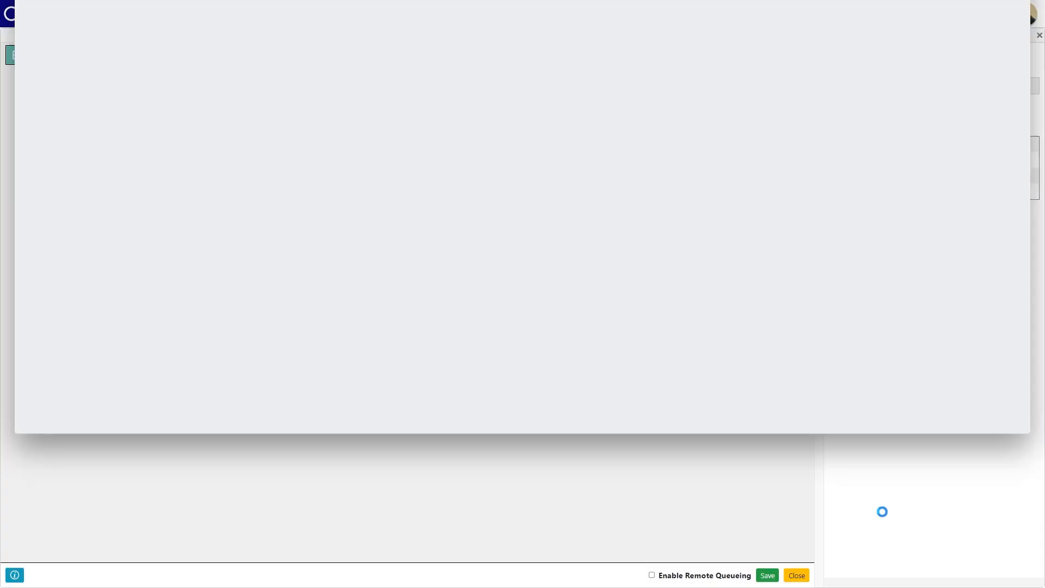
click(185, 73)
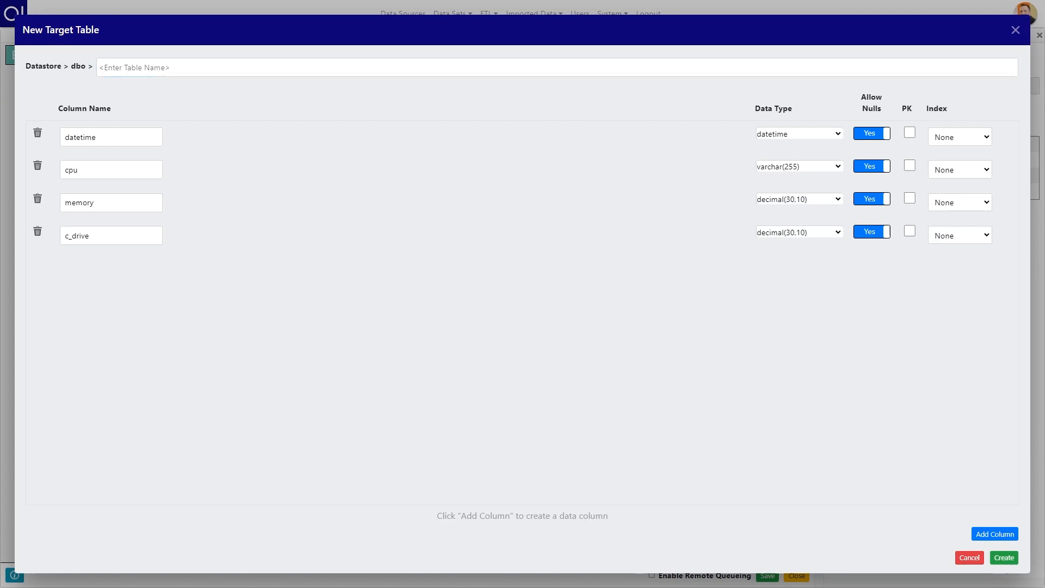
click(107, 67)
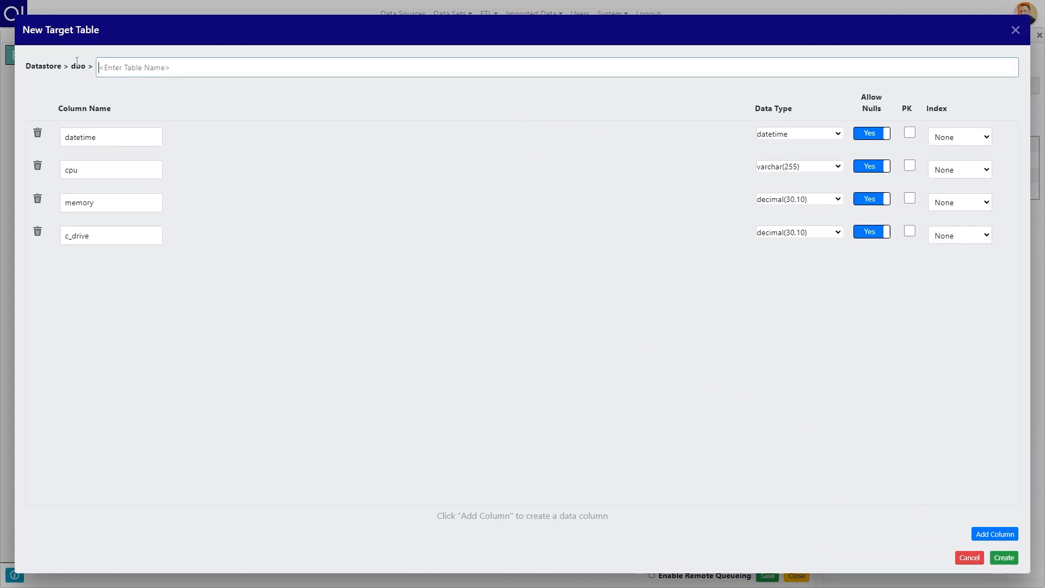
text(system_utilization)
- Give the datetime column a Non-Unique index and create the target table
click(961, 141)
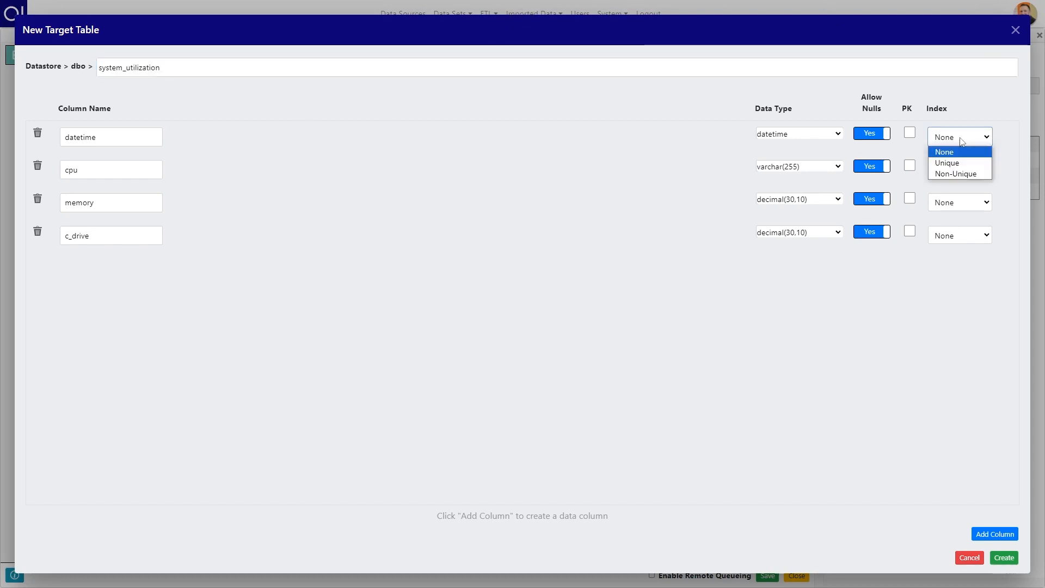
click(955, 173)
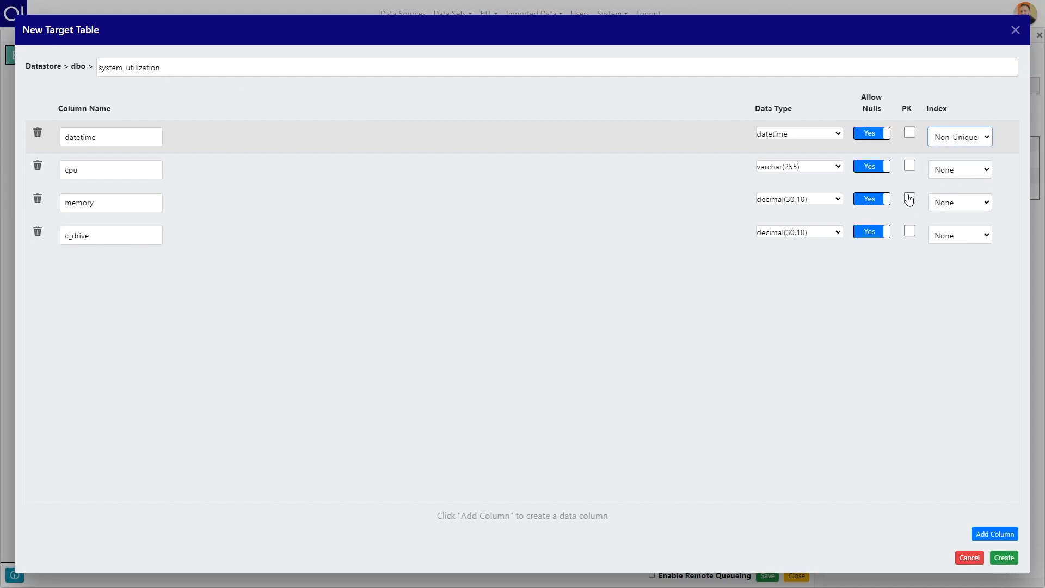
click(1003, 559)
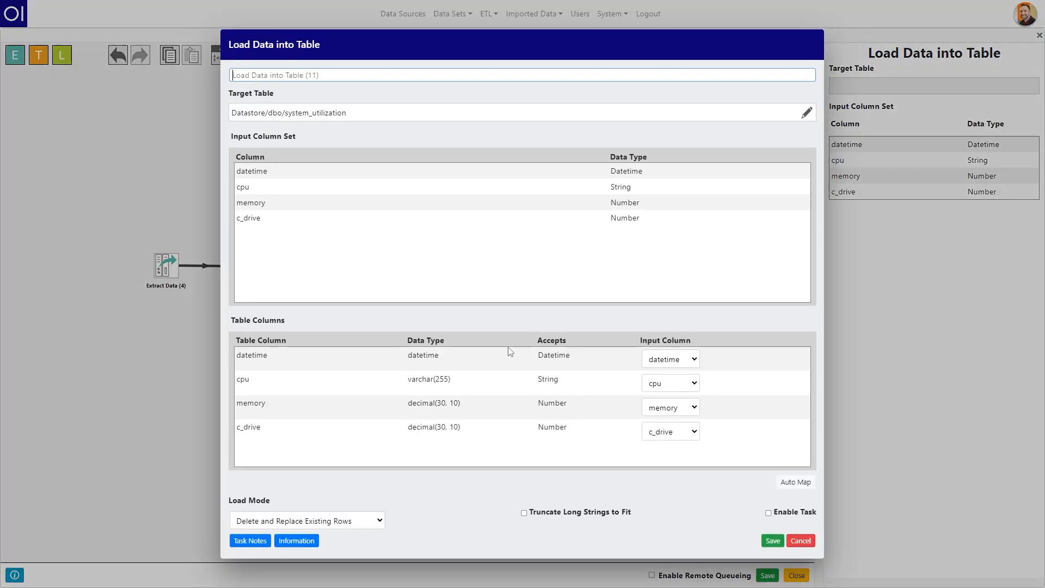
- Set the load mode to Update Existing Rows/Insert New Rows with datetime as the update key, and save the load task
click(380, 523)
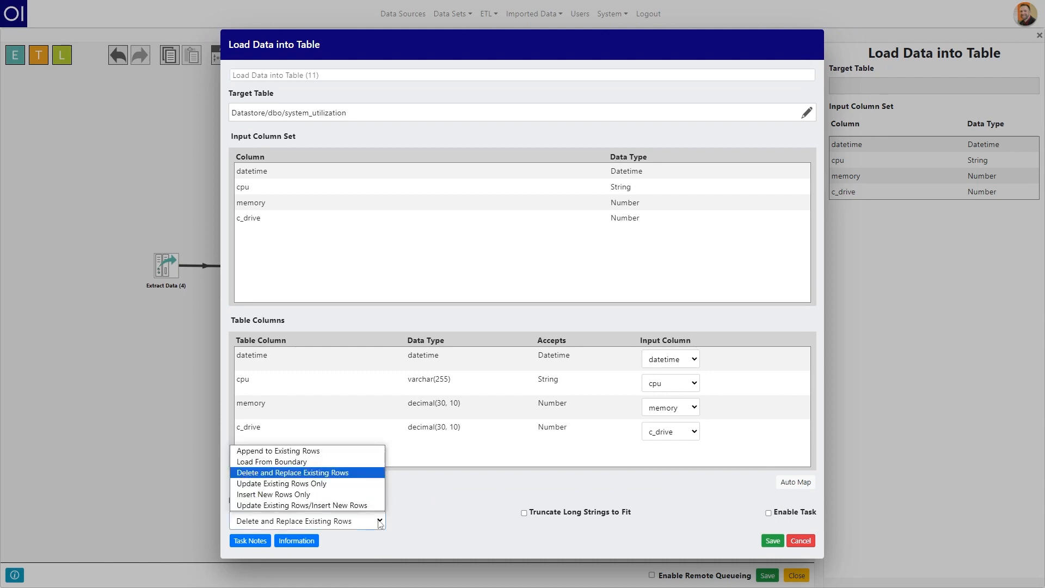
click(268, 505)
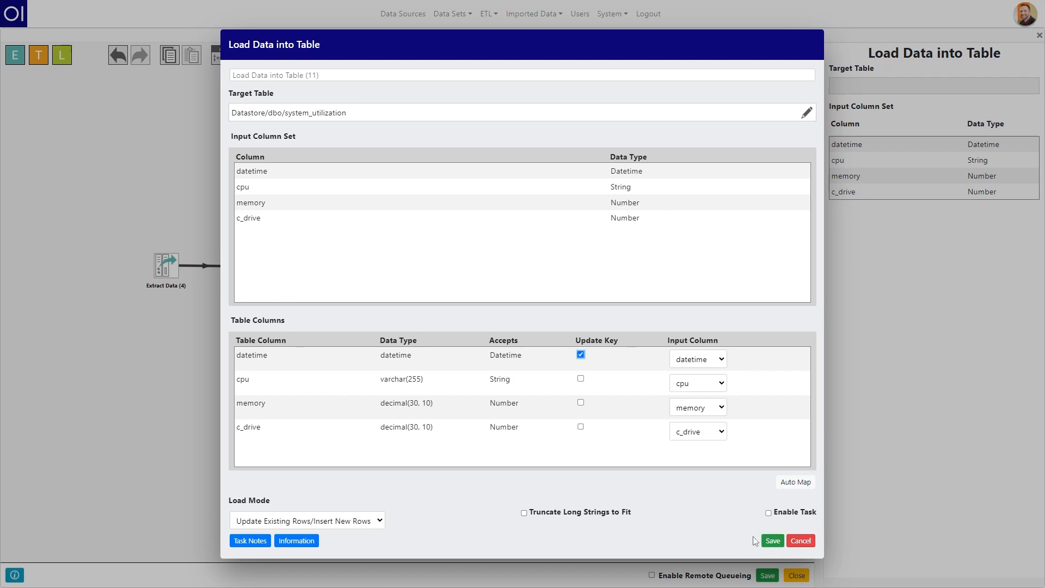
click(772, 542)
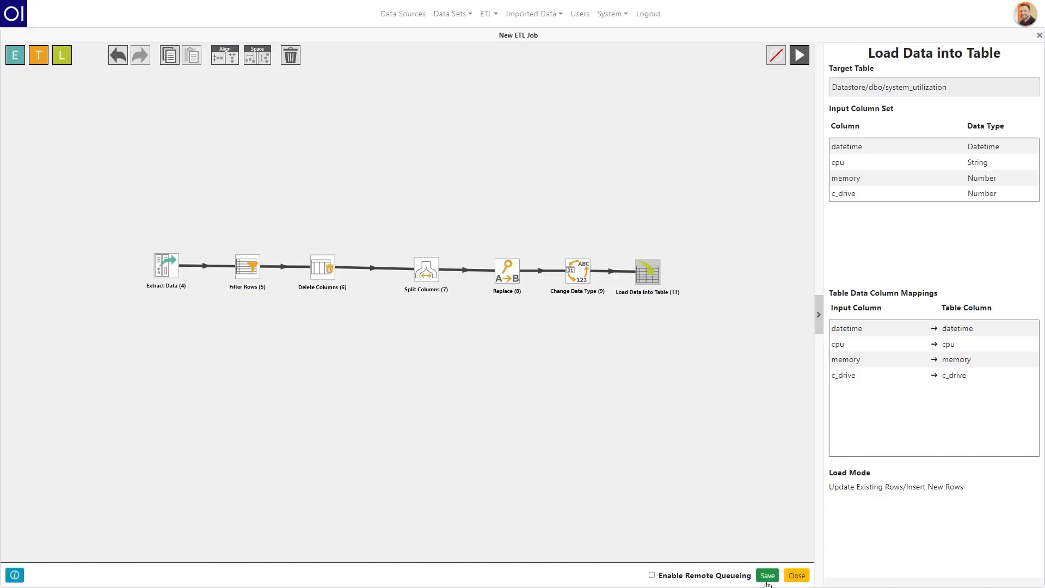
- Run the ETL job and preview the output rows of the Load Data into Table task
click(800, 54)
click(668, 274)
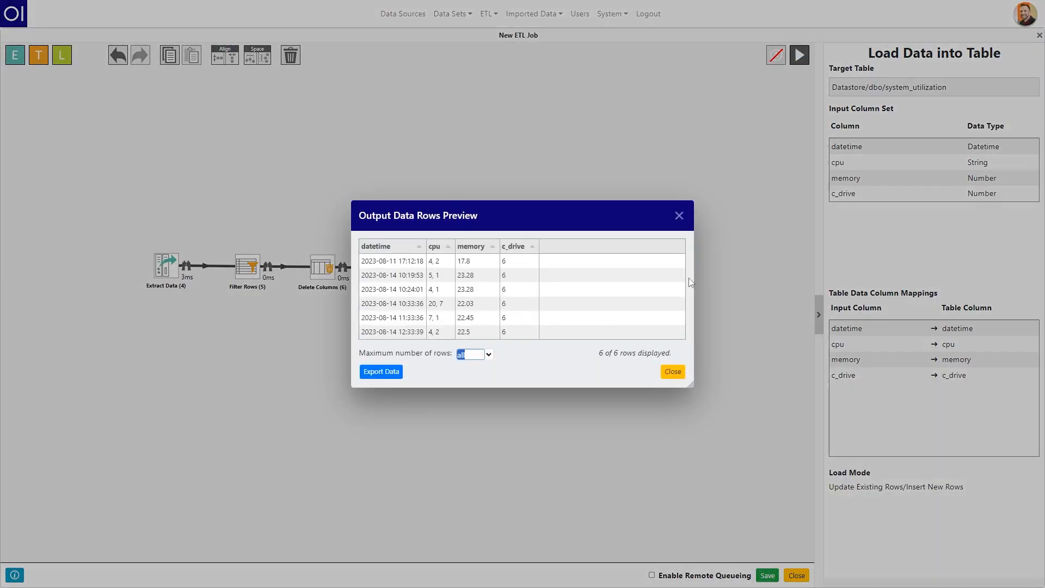